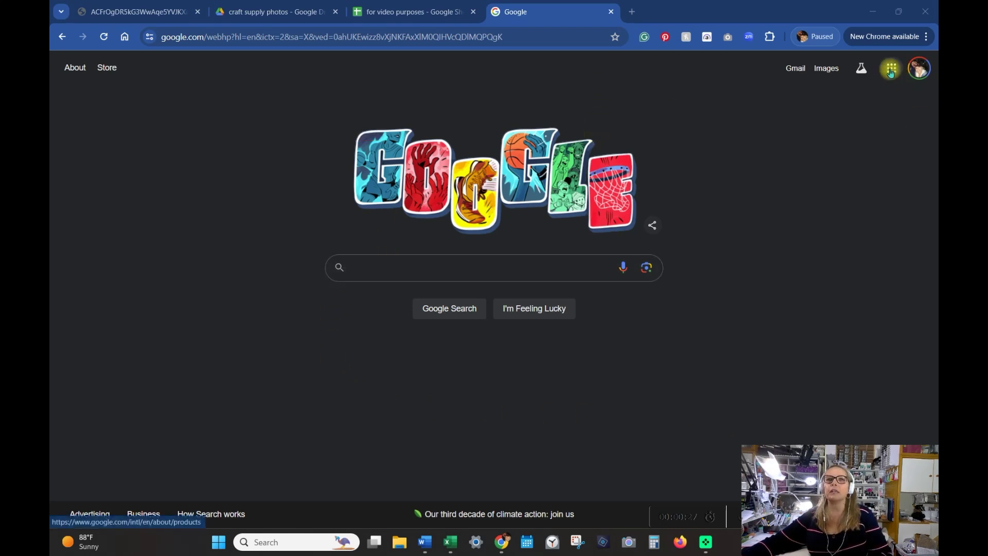
Step: Create a new untitled folder at the top level of My Drive
click(284, 9)
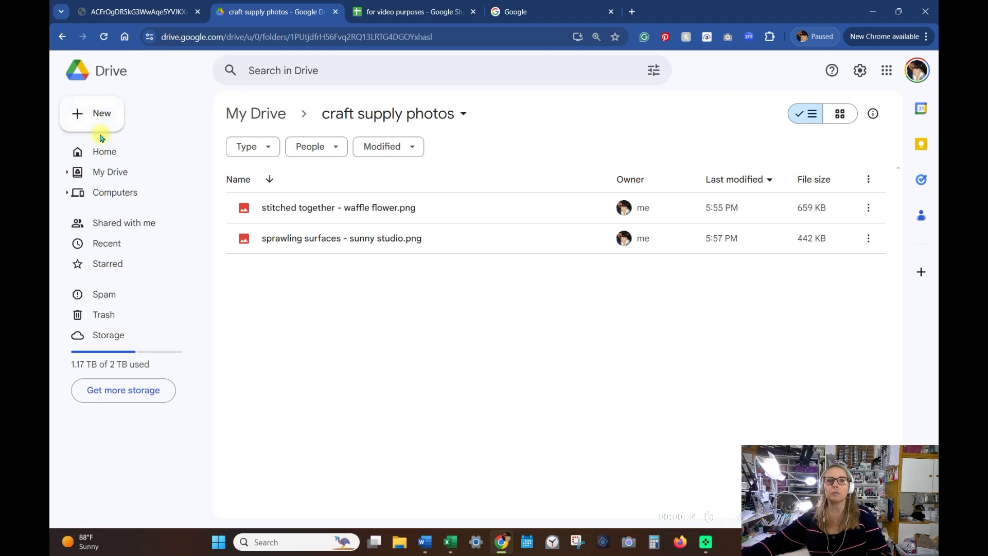
click(112, 177)
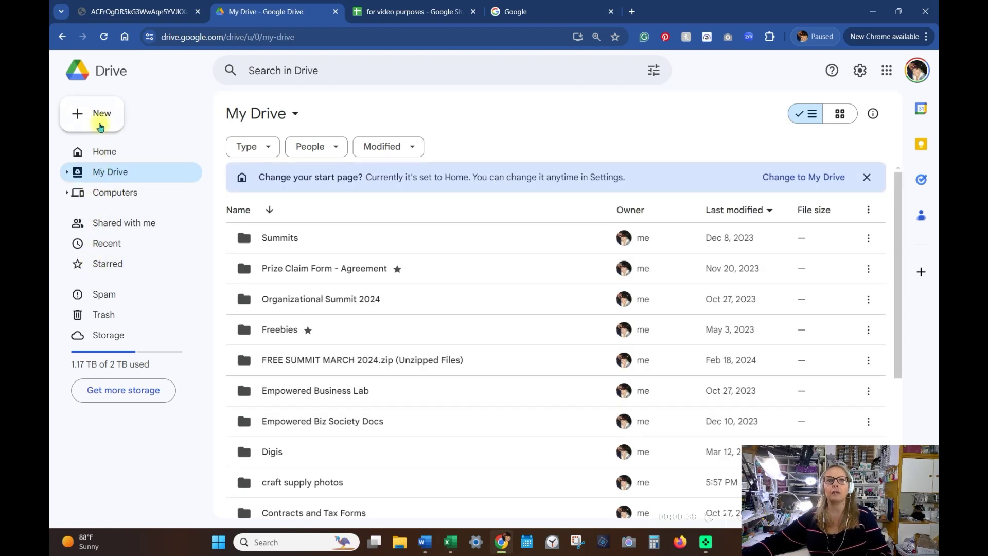
click(100, 121)
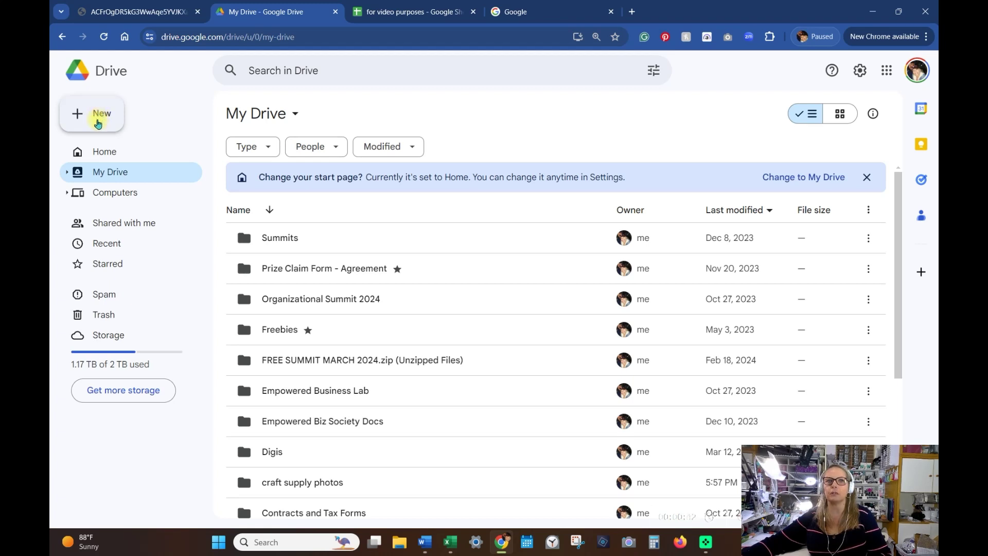
click(98, 124)
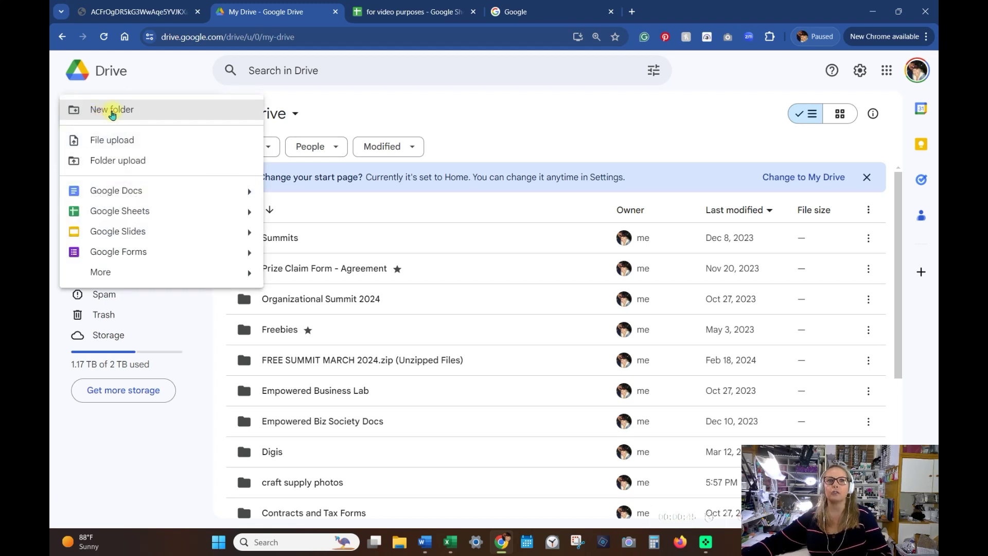
click(112, 111)
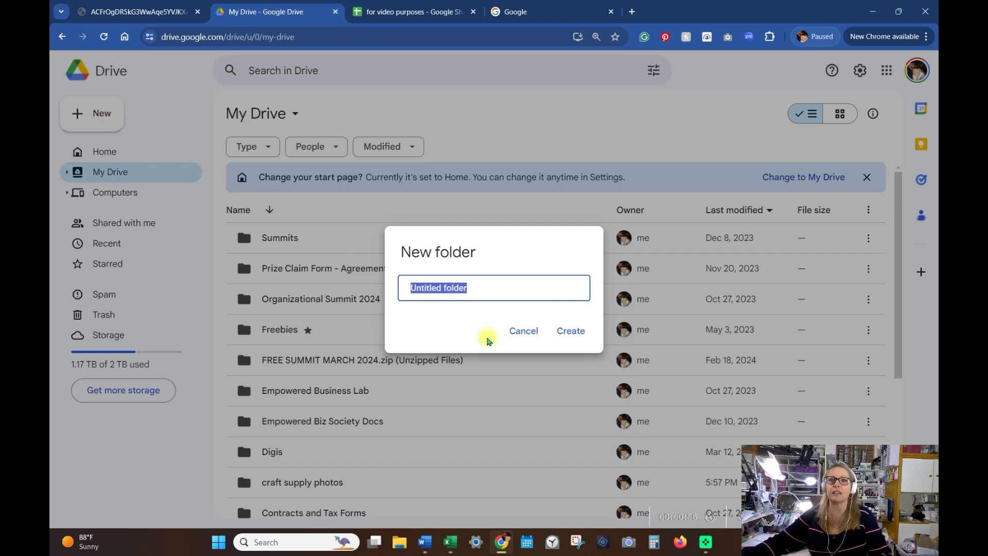
click(571, 330)
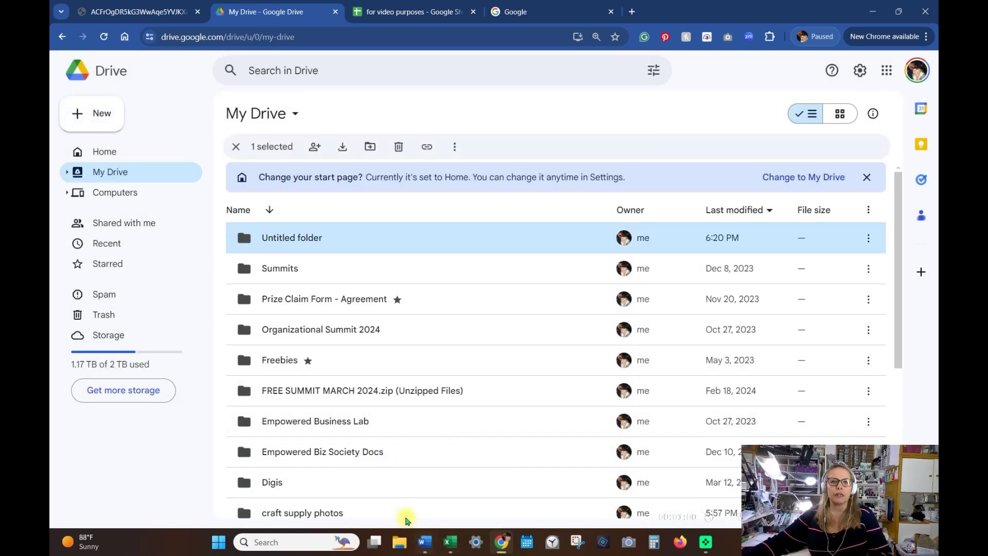
Step: Open the craft supply photos folder holding the two product images
click(320, 515)
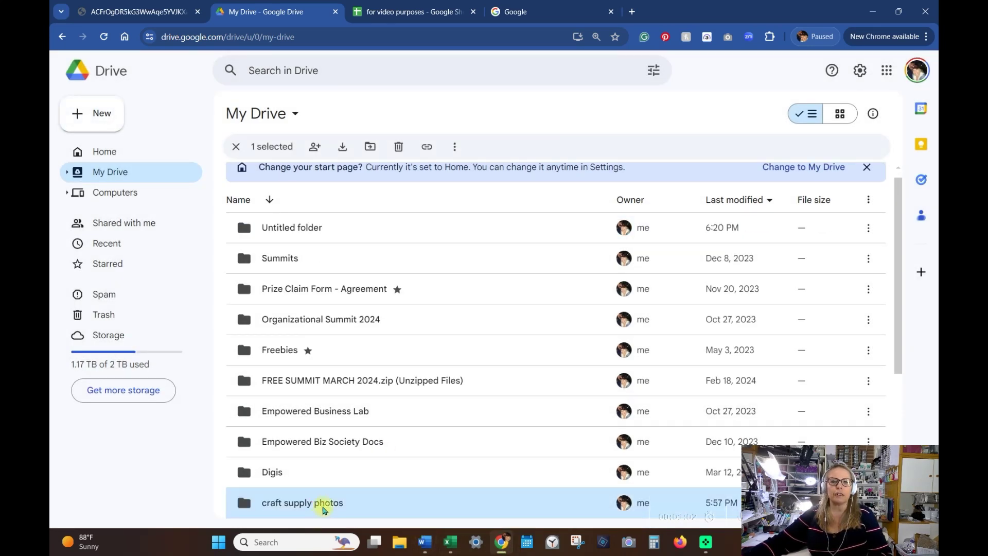
double_click(323, 508)
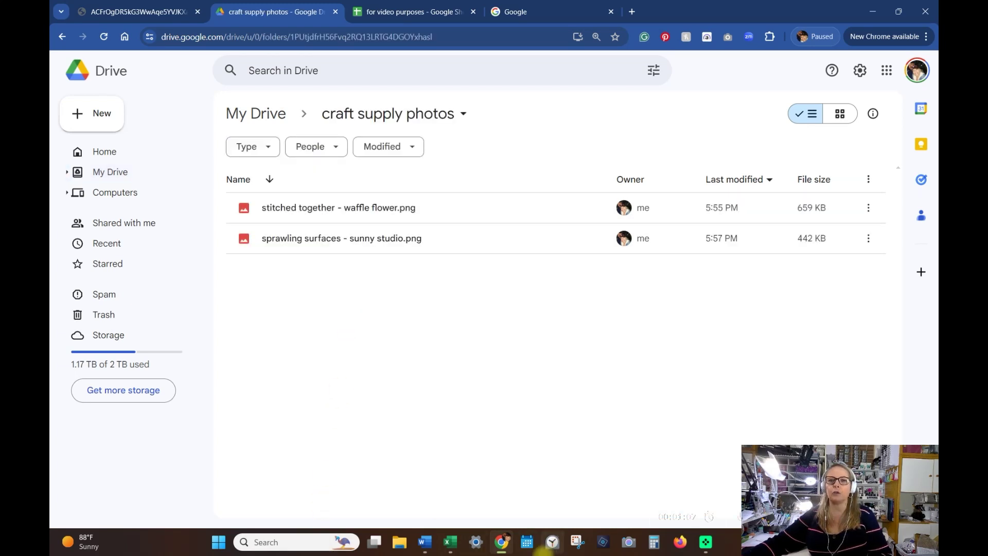
Step: Review the for video purposes stamp inventory rows, then move to the Google homepage
click(403, 6)
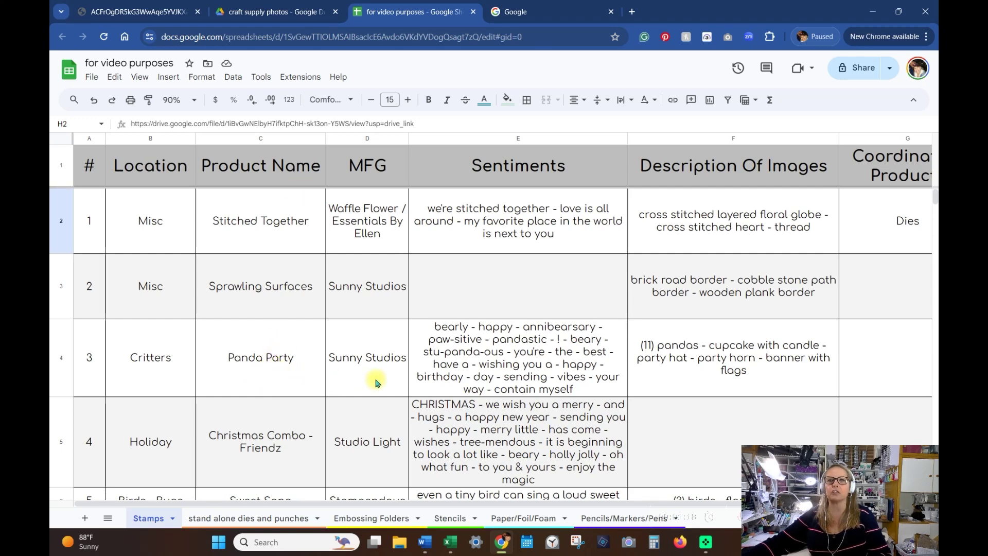
click(545, 11)
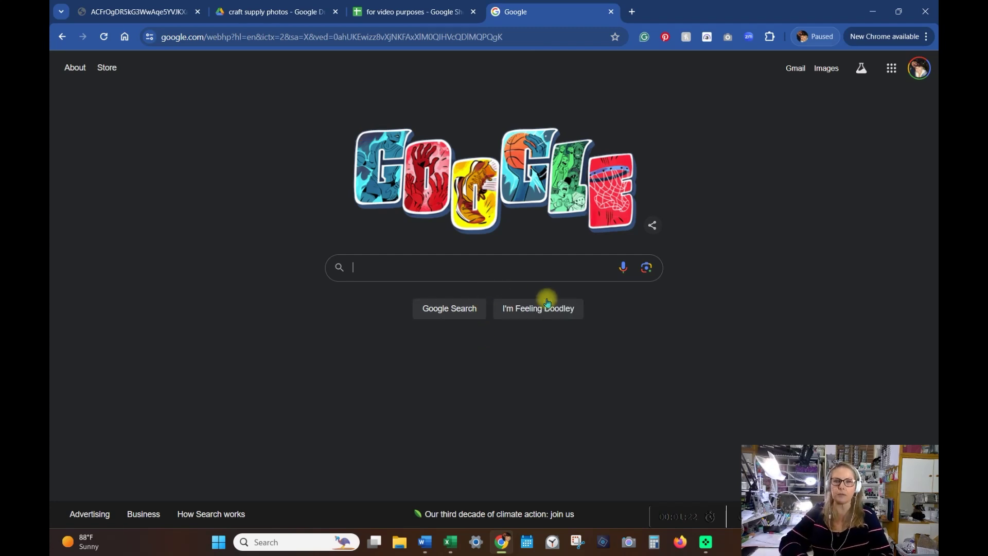
text(panda part)
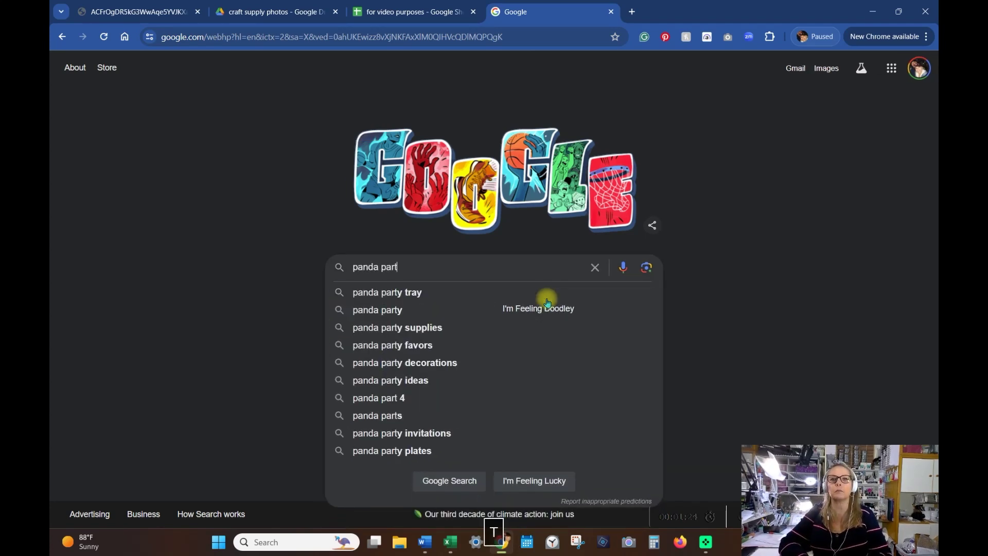
text(y sunny stu)
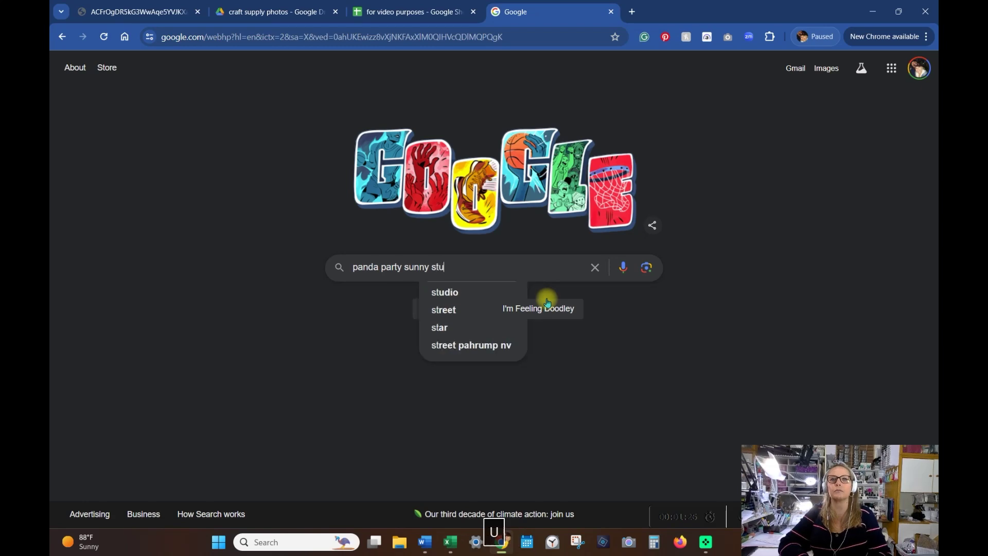
text(dio stamp)
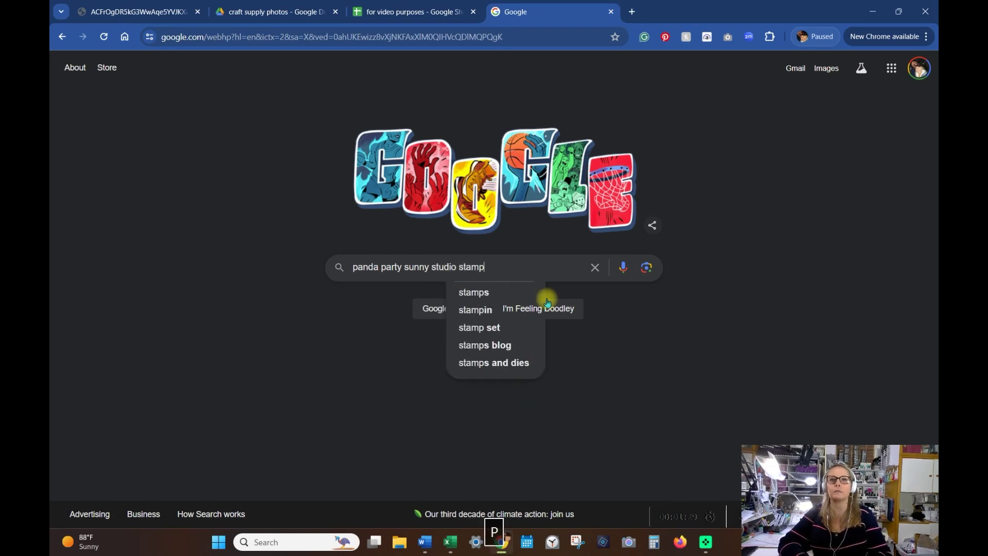
text(s)
Step: Search 'panda party sunny studio stamps' and open the Sunny Studio Panda Party Stamps result
key(Return)
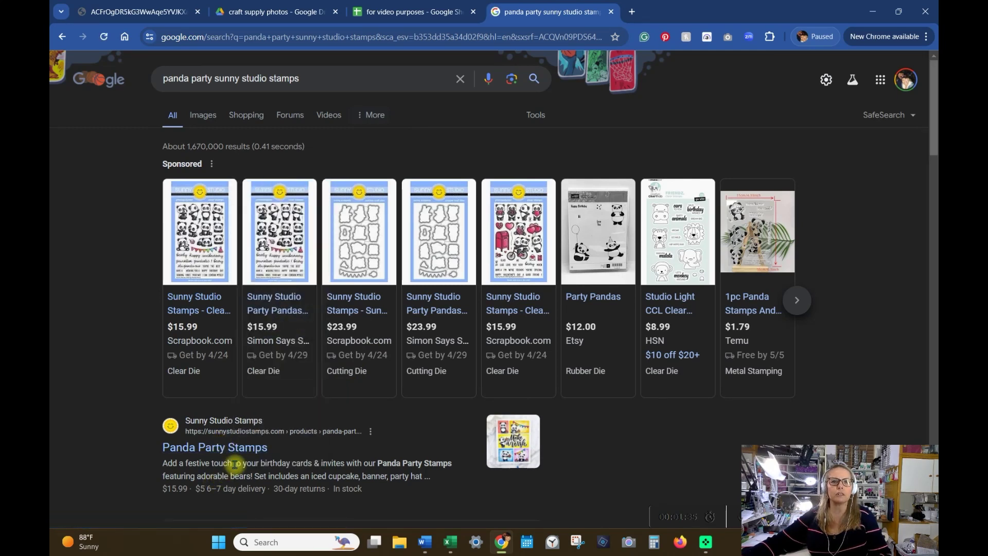
click(232, 448)
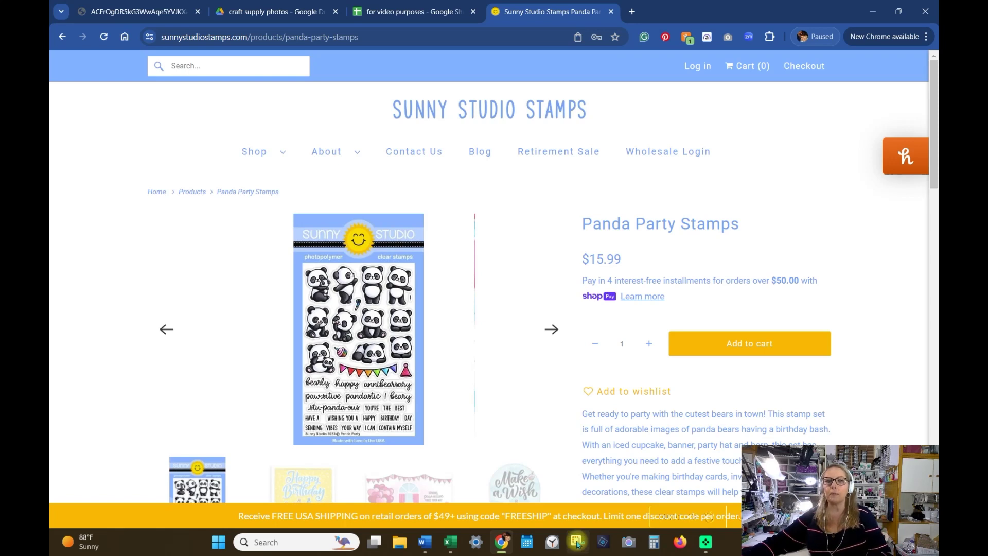
Step: Launch Snipping Tool over the loaded Panda Party Stamps product page
click(576, 546)
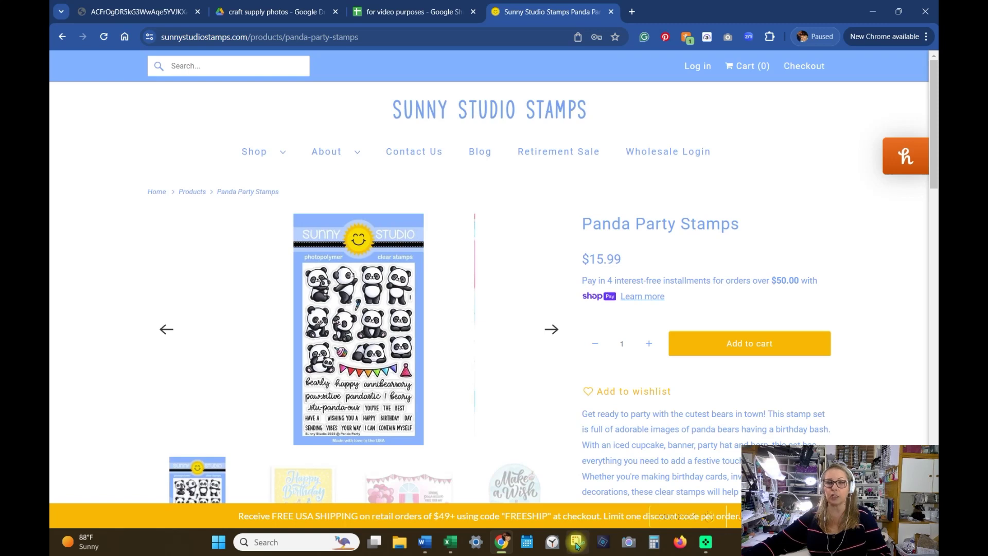
click(577, 542)
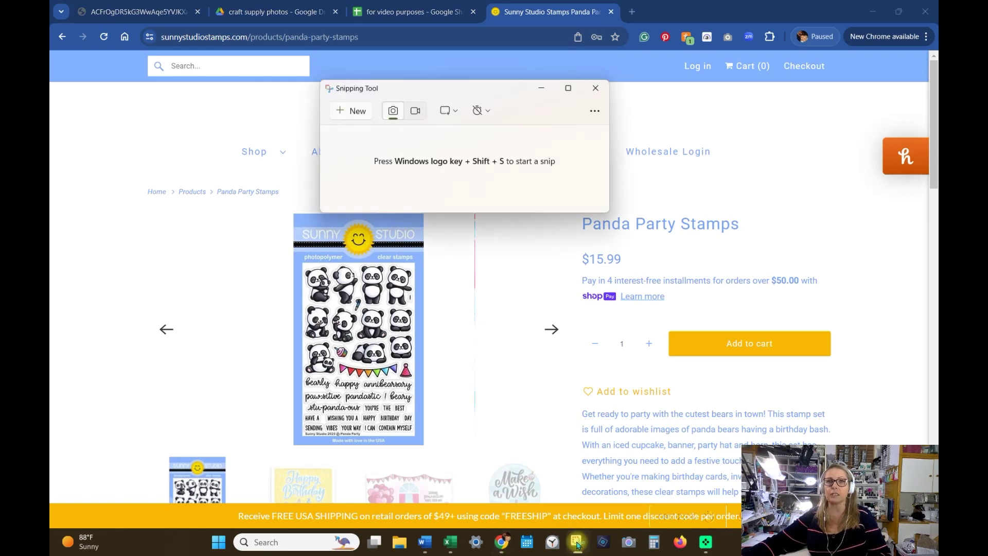
Step: Snip the Panda Party stamp-set image and save it as 'panda party - sunny studios'
click(355, 112)
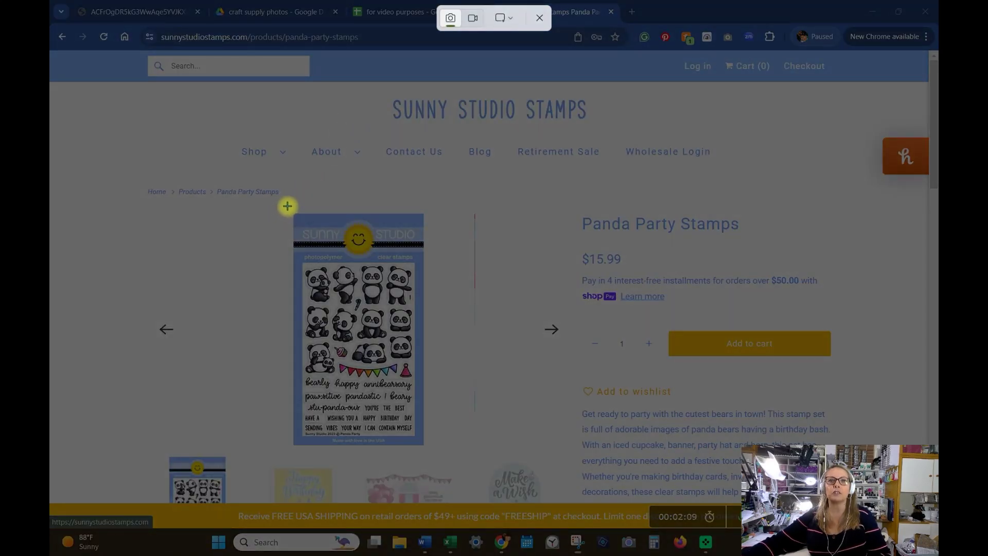
drag(287, 209, 427, 454)
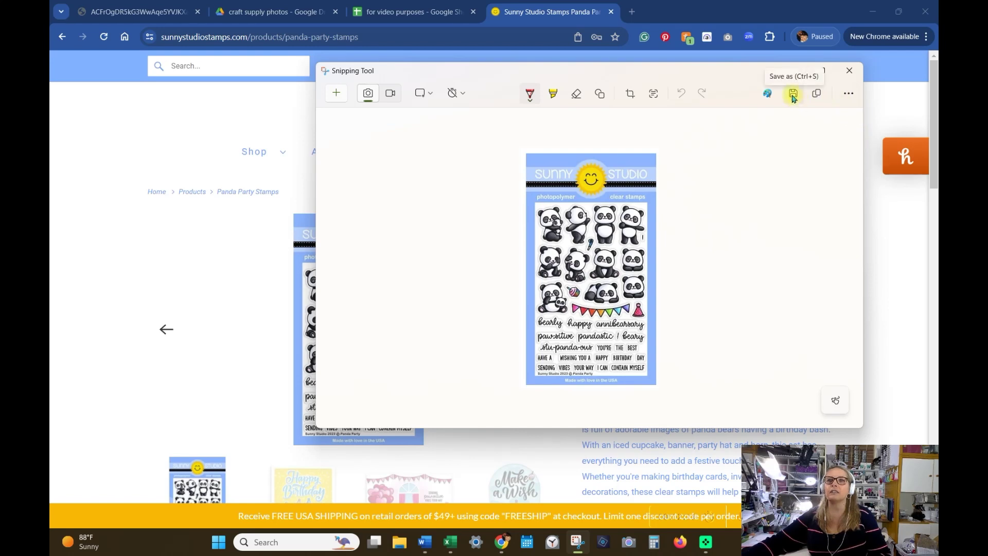
click(794, 95)
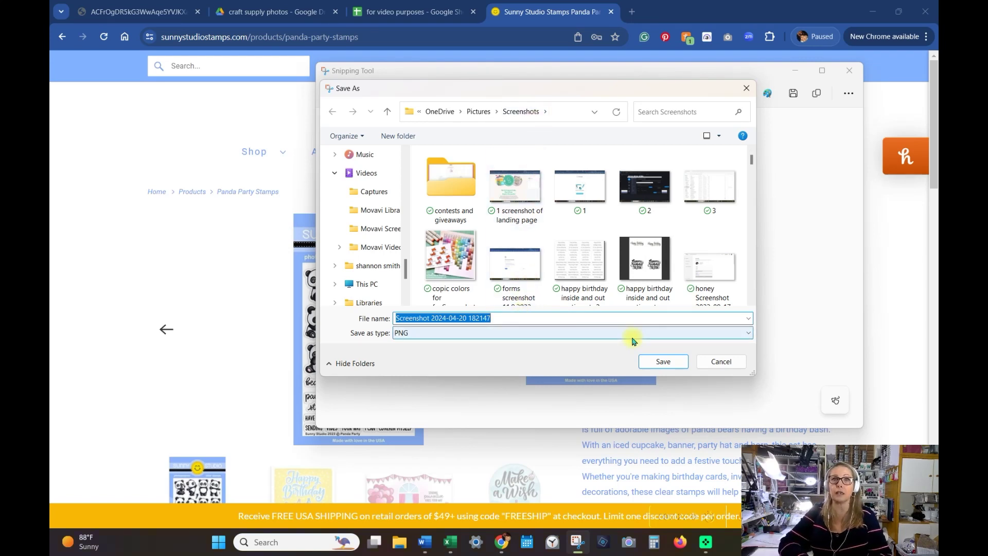
text(panda party )
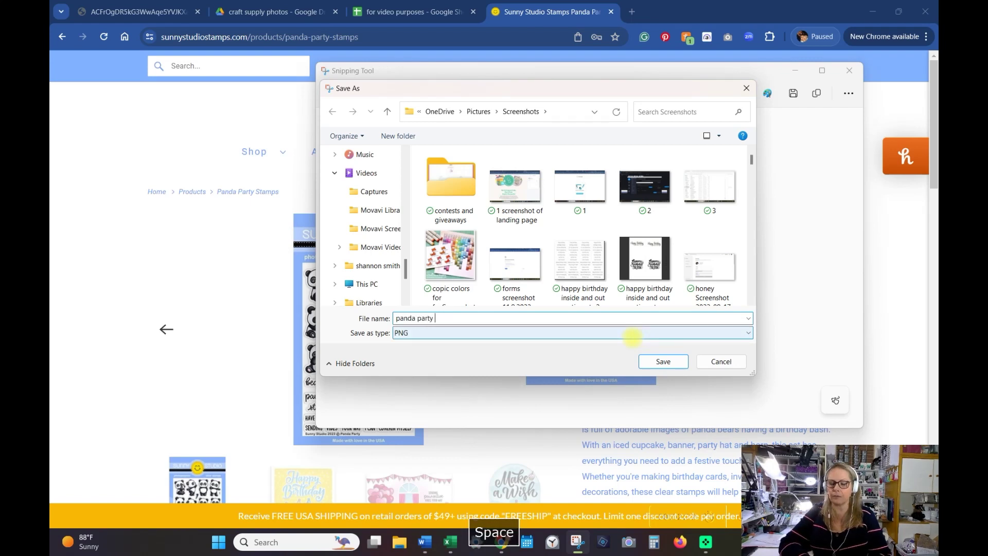
text(- sunny)
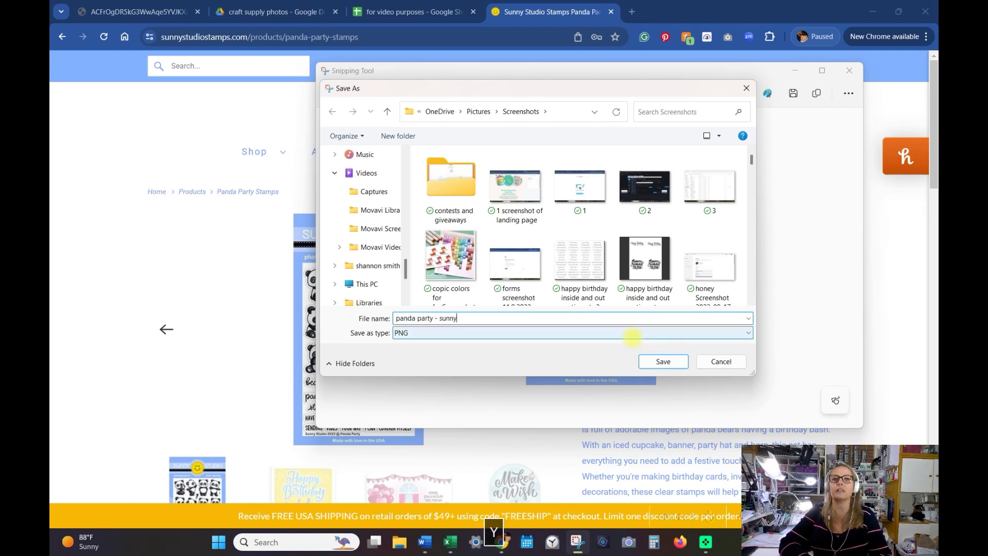
text( studios)
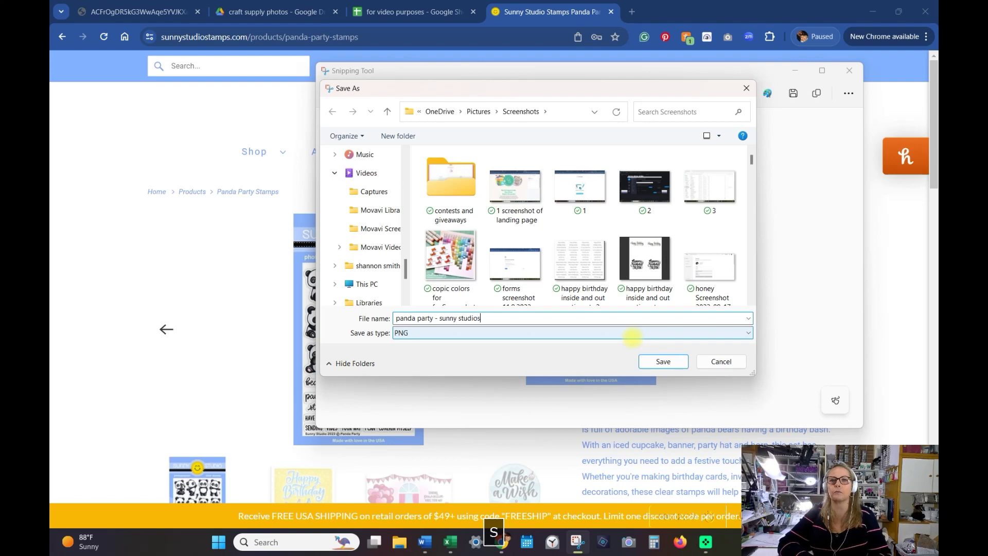
key(Return)
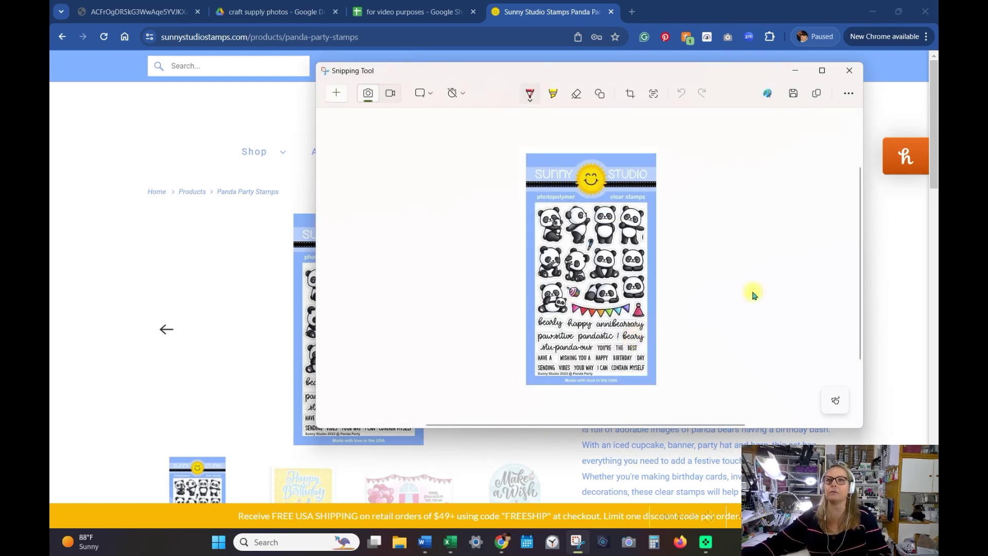
click(852, 72)
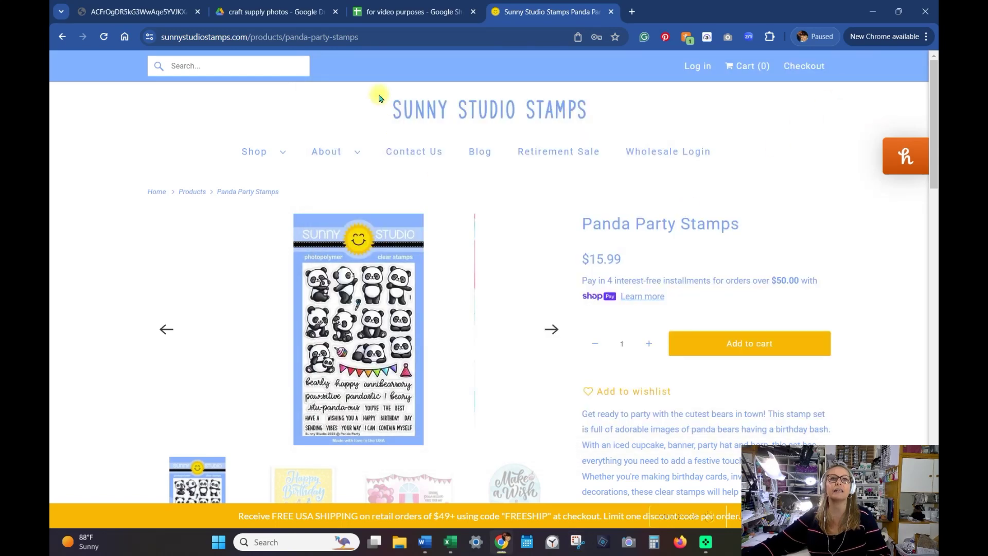
Step: Show the craft supply photos Drive folder with File Explorer opened beside it
click(288, 10)
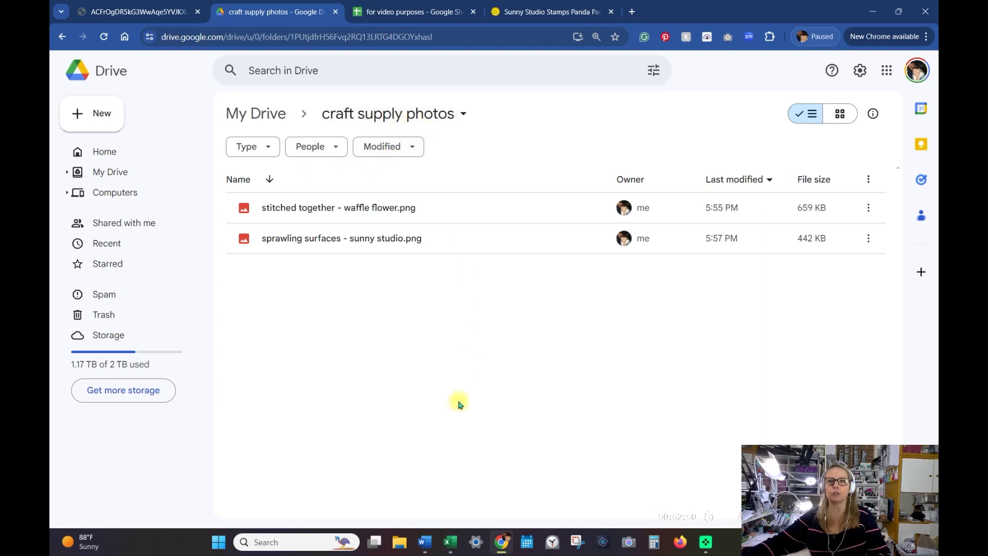
click(400, 544)
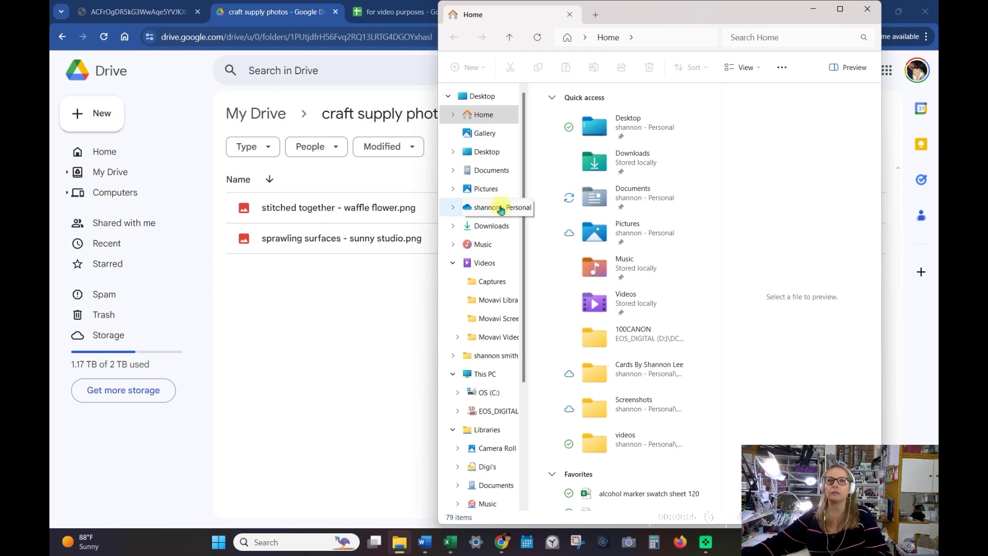
Step: Navigate File Explorer to OneDrive > Pictures > Screenshots
click(500, 210)
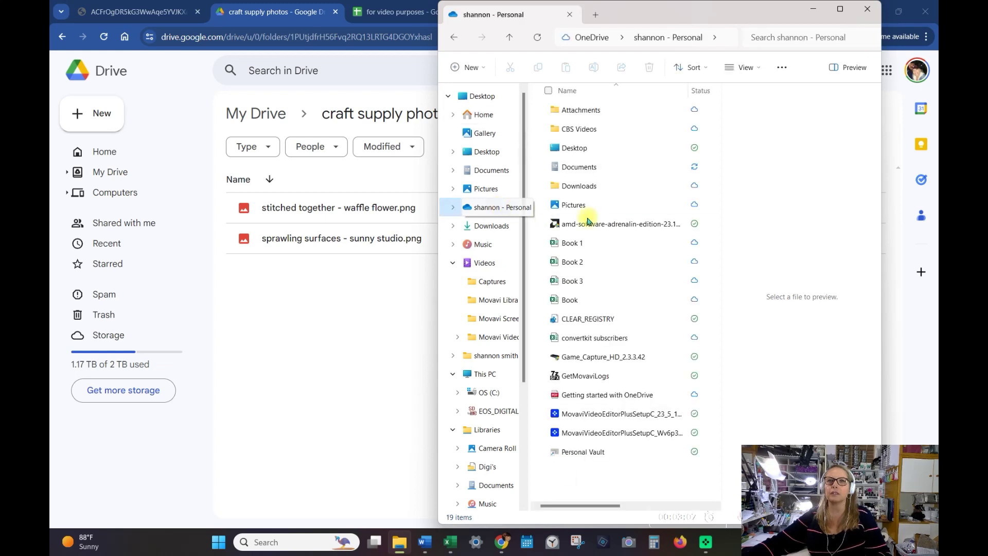
click(600, 204)
double_click(601, 203)
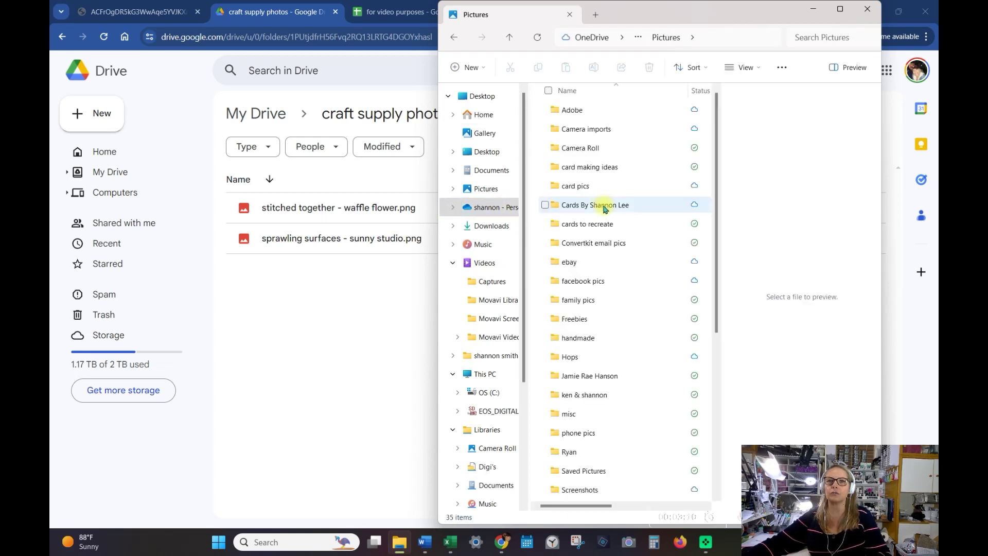
double_click(612, 491)
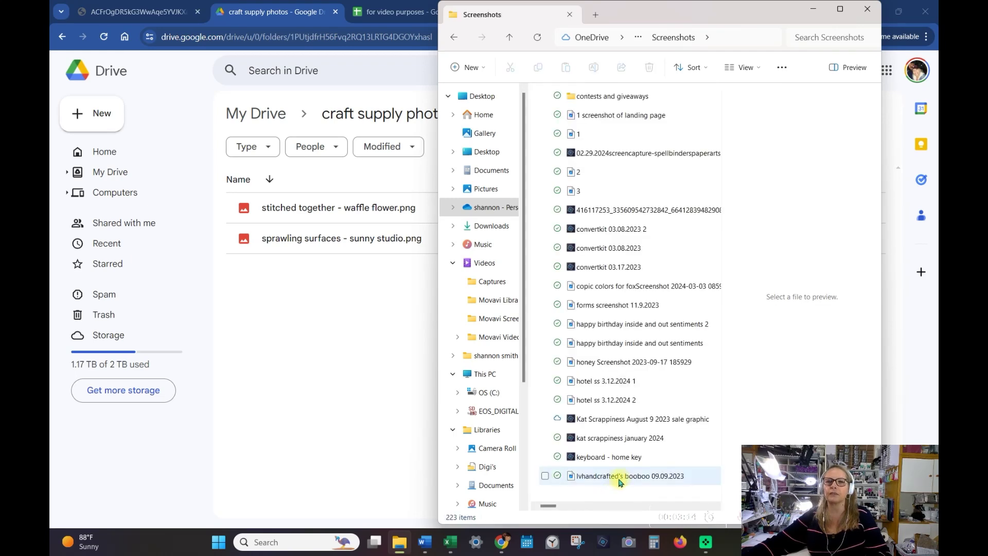
scroll(714, 424, down, 5)
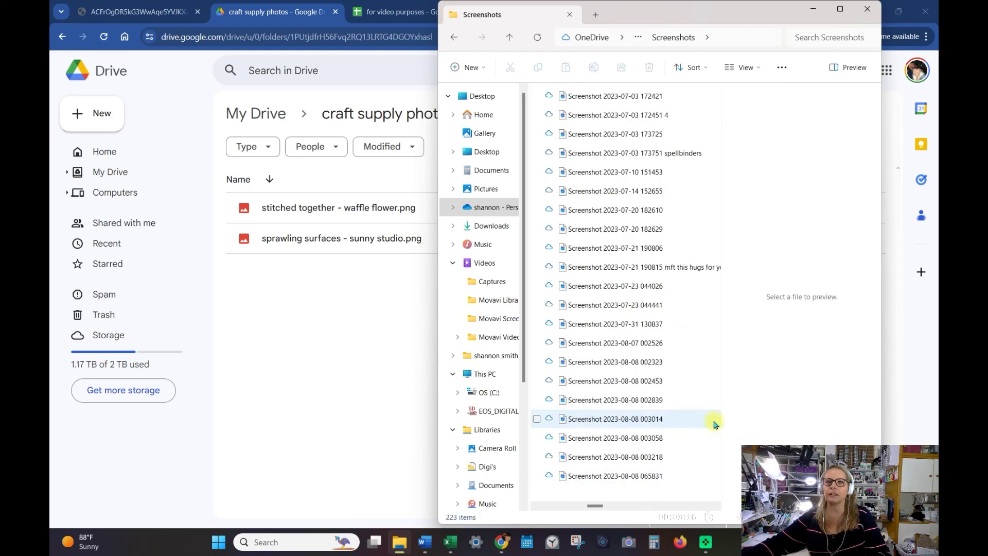
scroll(714, 424, down, 5)
scroll(714, 422, up, 5)
scroll(715, 422, up, 5)
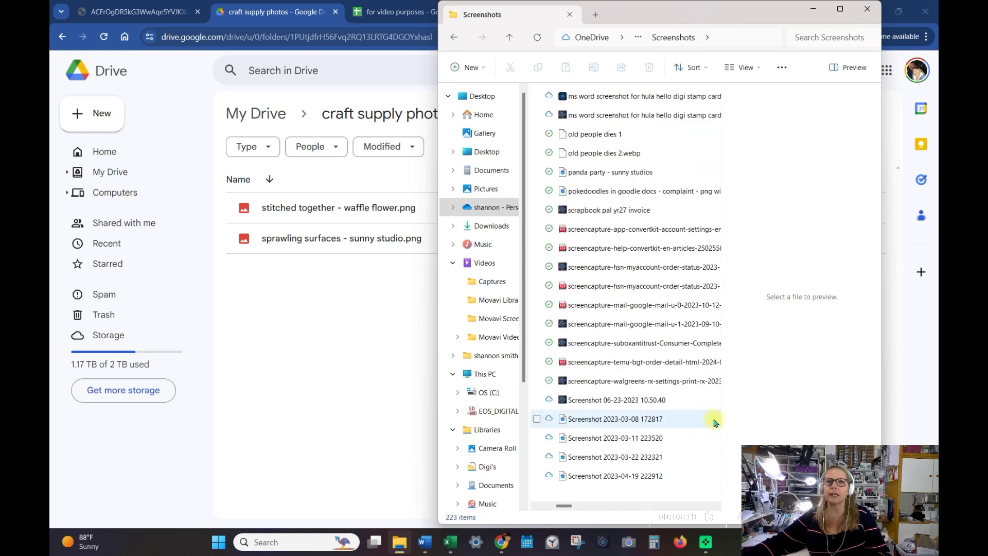
Step: Drag the panda party - sunny studios screenshot into the Drive folder as a third image
click(621, 172)
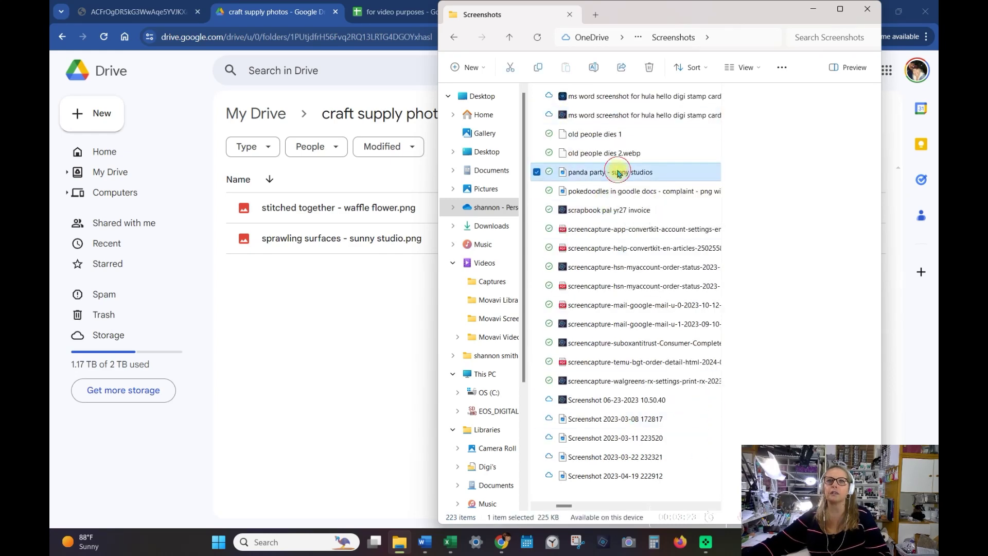
drag(623, 173, 317, 296)
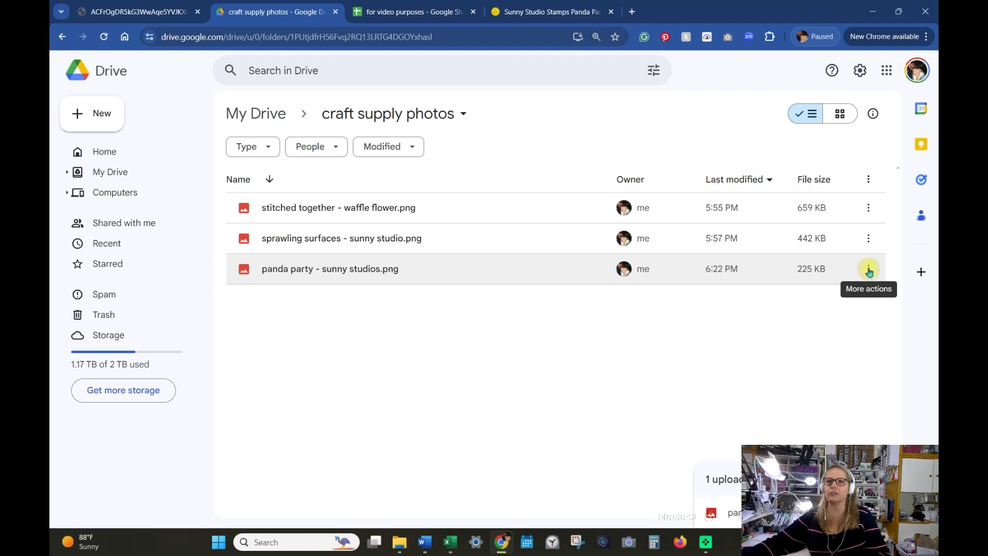
Step: Copy the panda party image's share link and return to the for video purposes spreadsheet
click(868, 269)
mouse_move(695, 398)
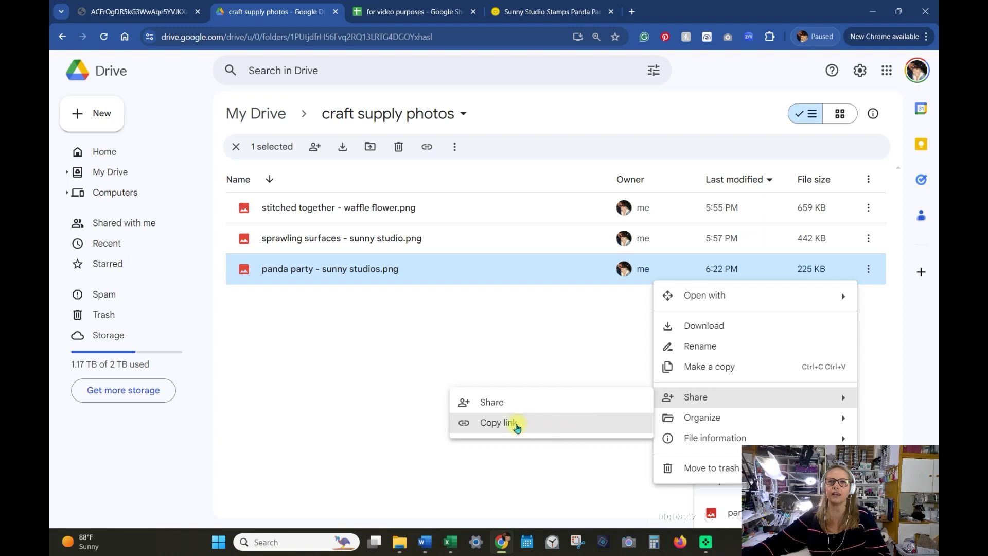
click(517, 424)
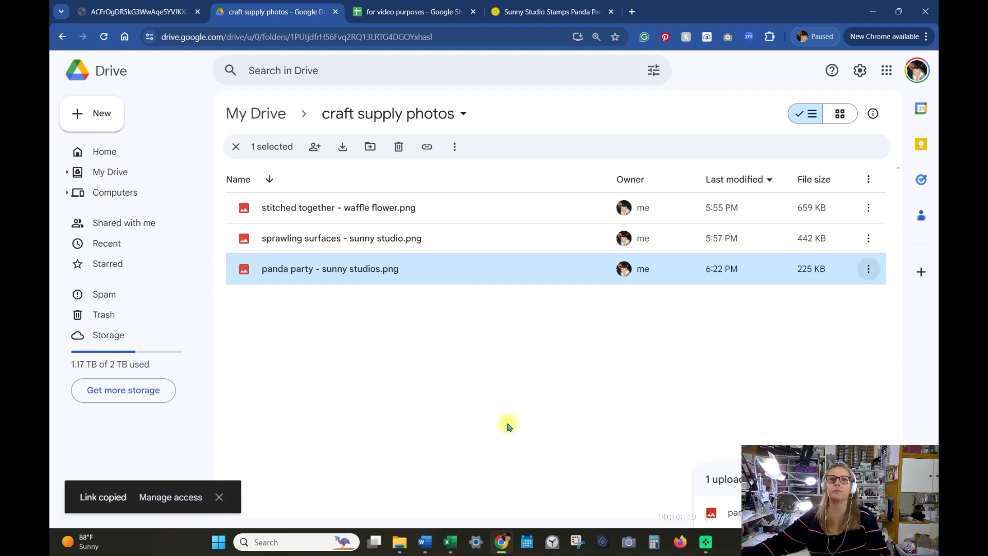
click(407, 11)
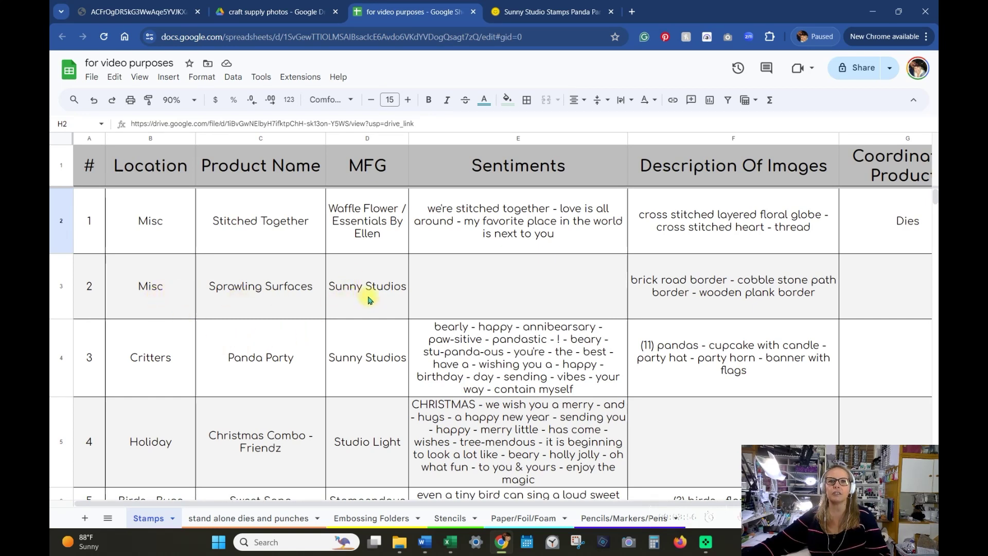
Step: Clear the old Drive link from the Sprawling Surfaces row's Link To Photo cell H3
click(442, 302)
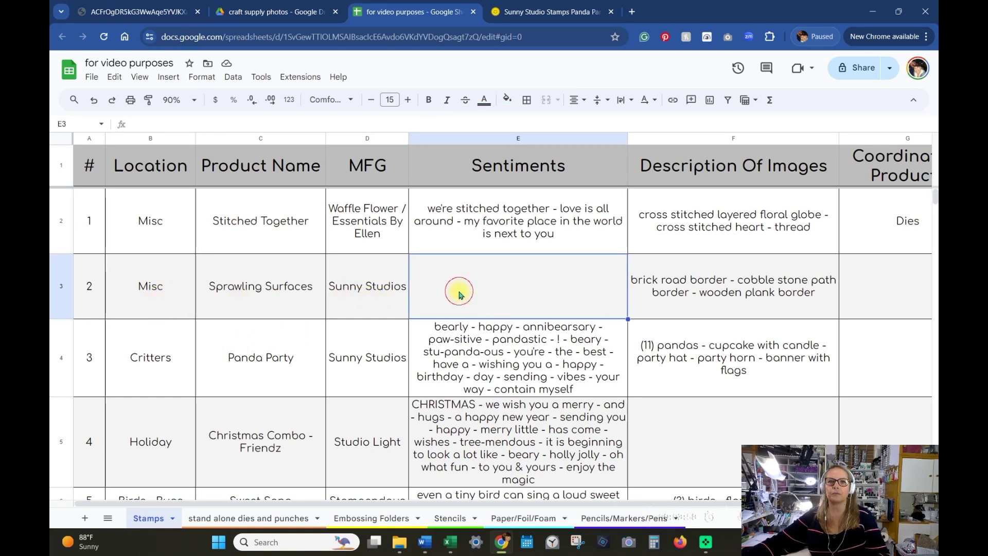
key(Right)
key(Right)
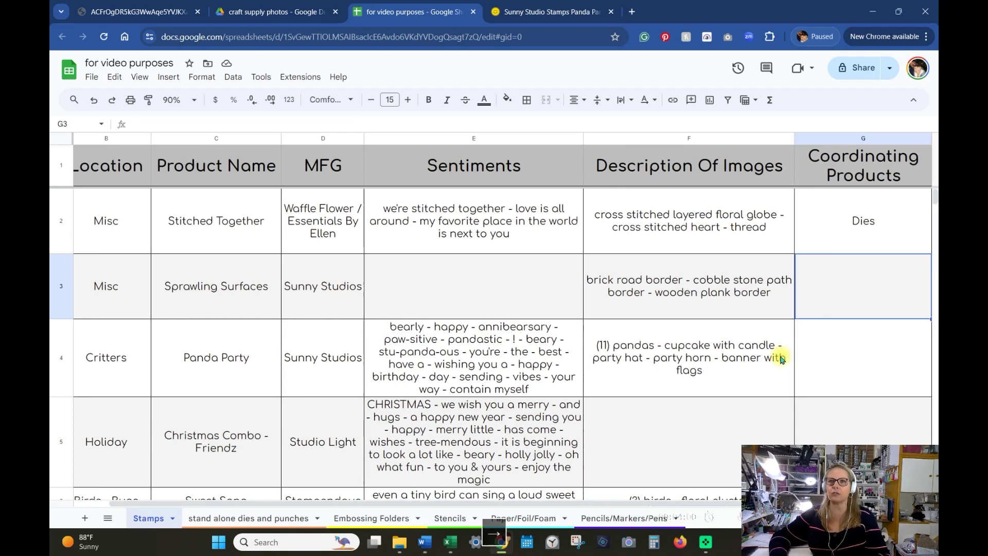
key(Right)
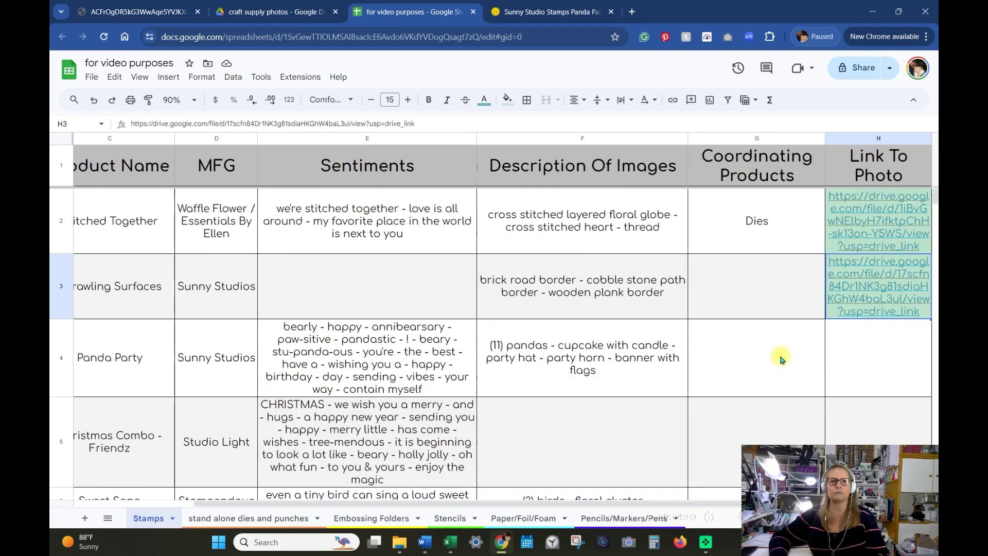
key(Right)
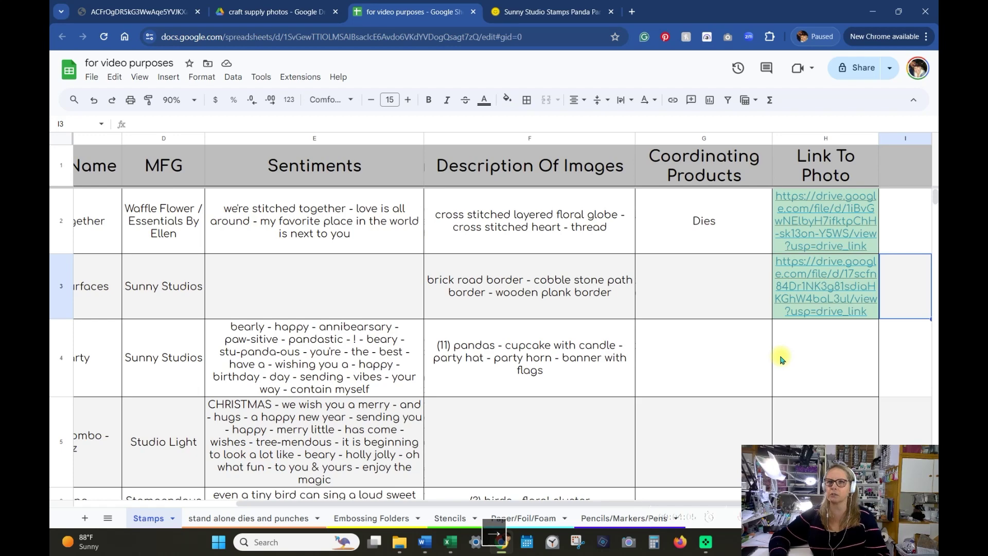
key(Left)
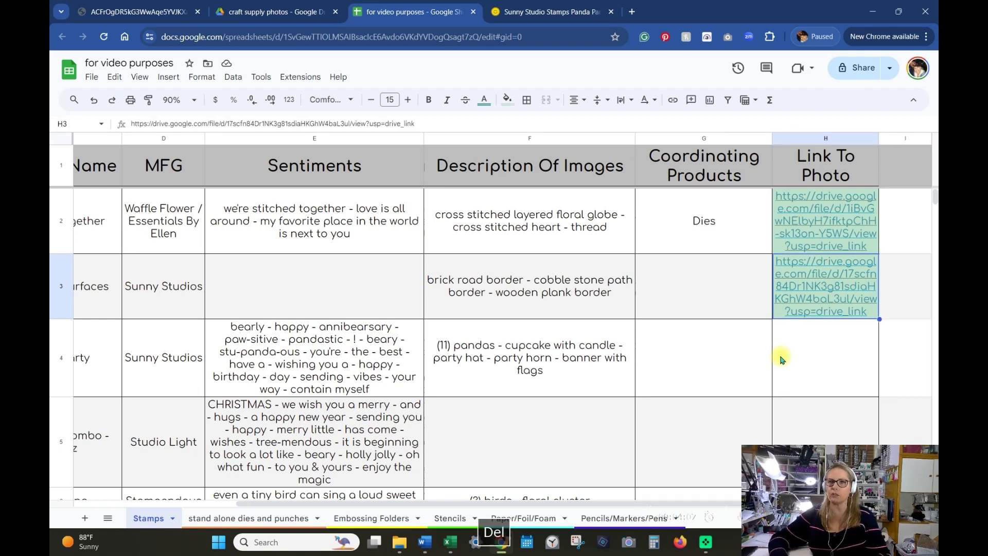
key(Delete)
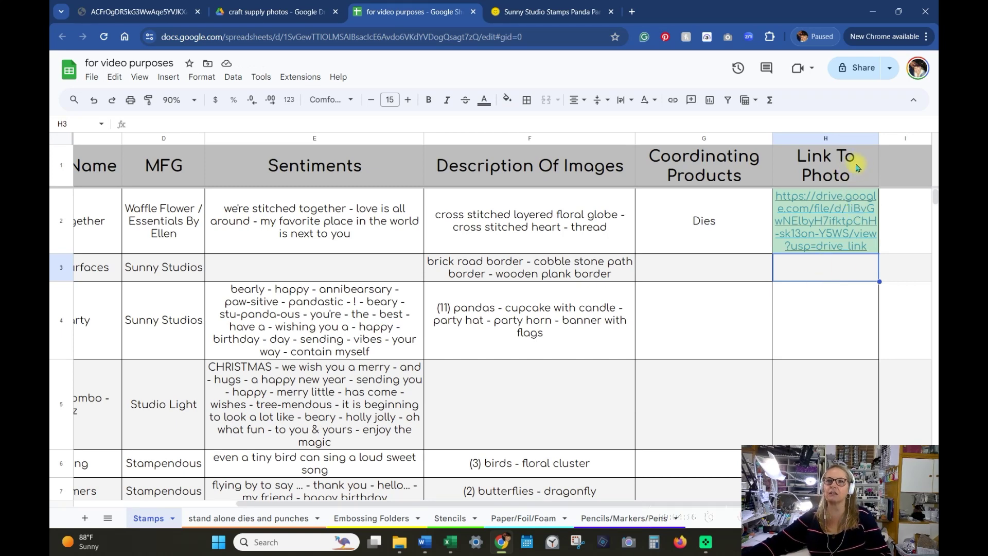
Step: Paste the panda party Drive link into H3 and confirm it opens the image
right_click(823, 271)
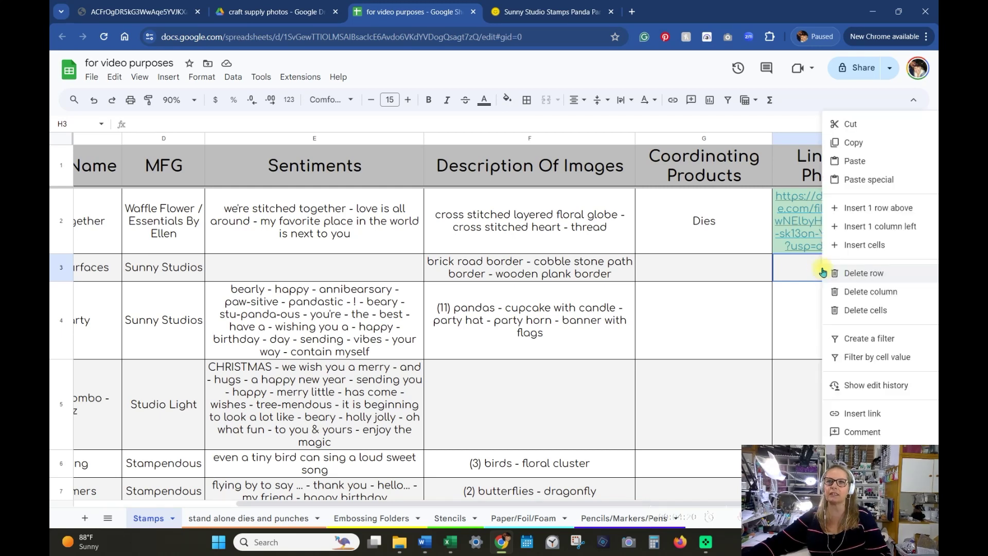
click(857, 162)
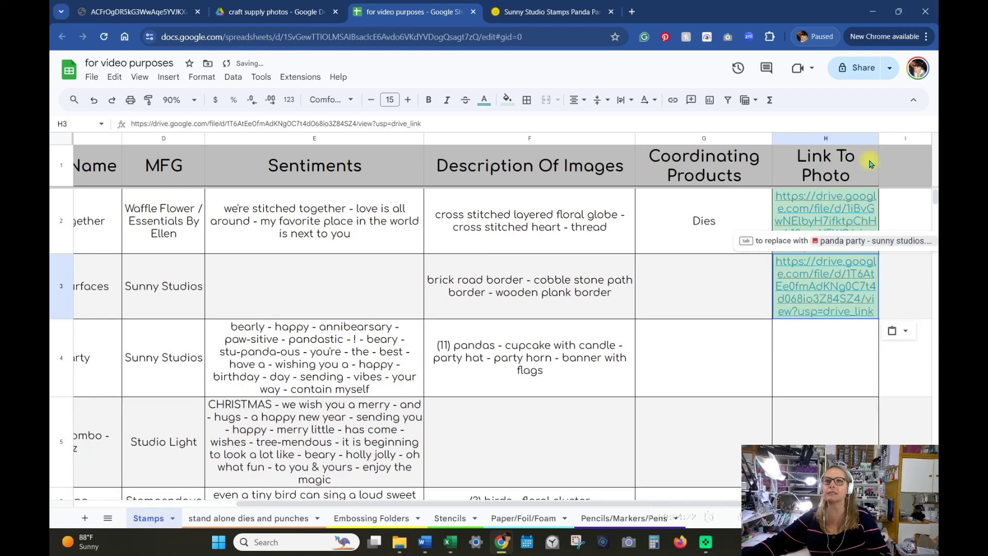
mouse_move(833, 286)
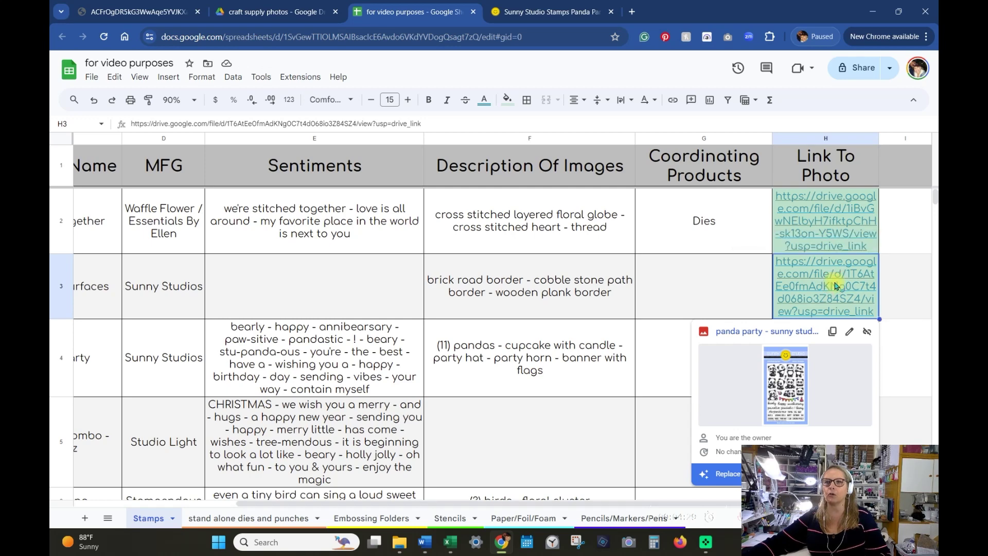
click(792, 392)
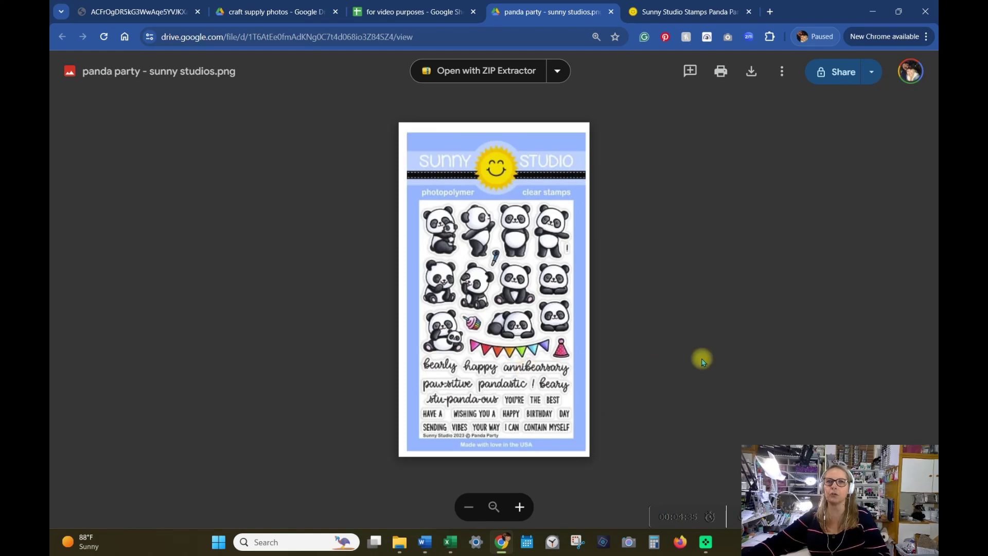
click(610, 13)
Step: Paste the Drive photo link into Panda Party's Link To Photo cell H4
click(820, 378)
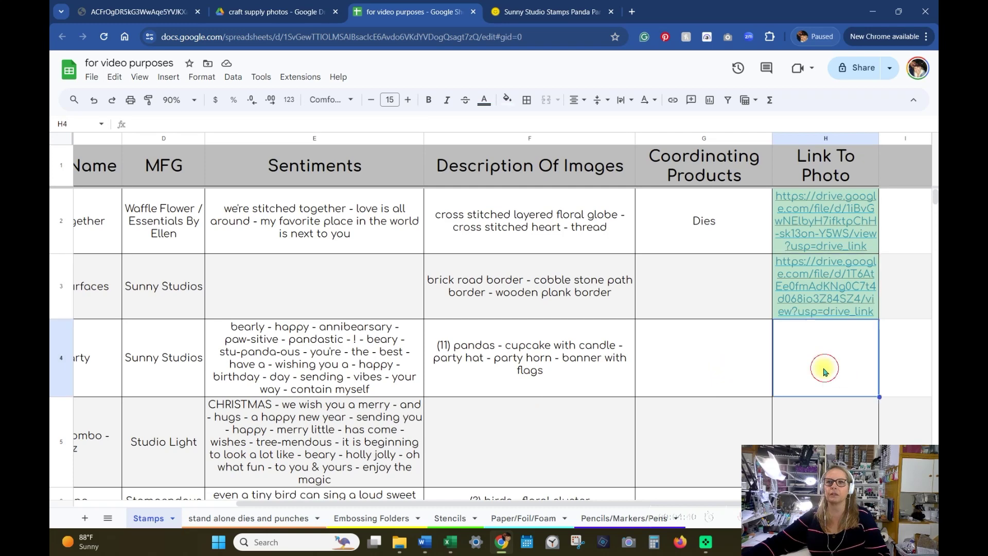
key(Home)
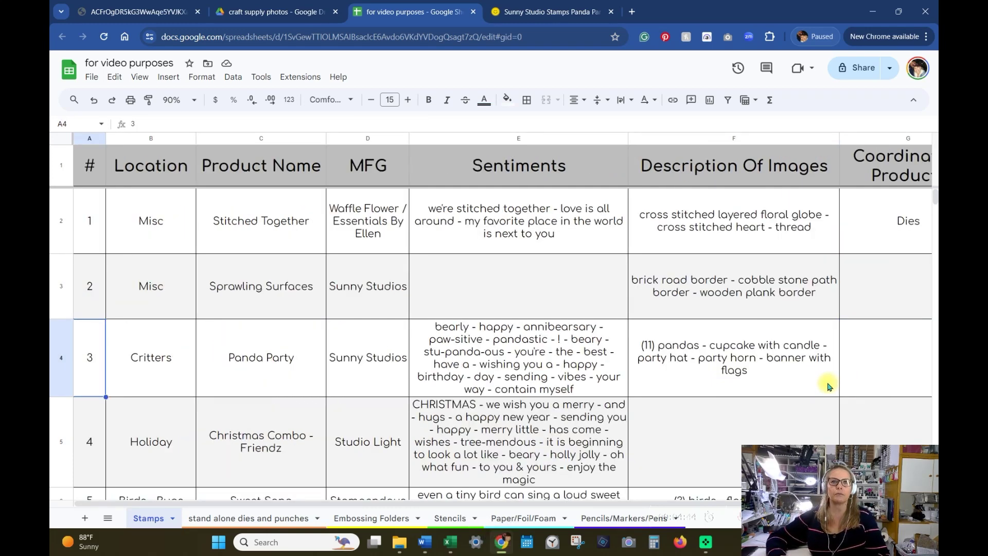
key(Right)
key(Right)
key(Right)
key(Right)
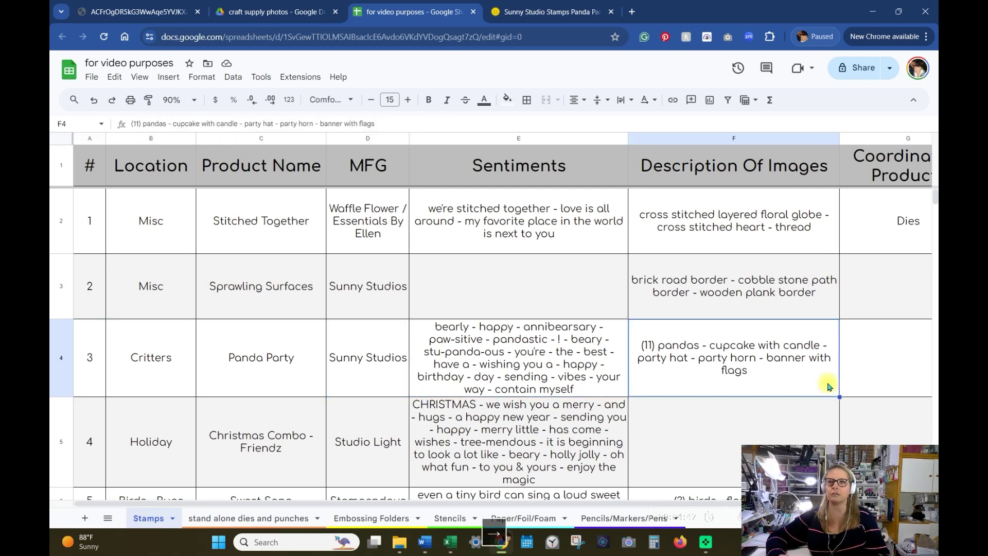
key(Right)
key(Right)
key(Right)
key(Right)
key(Left)
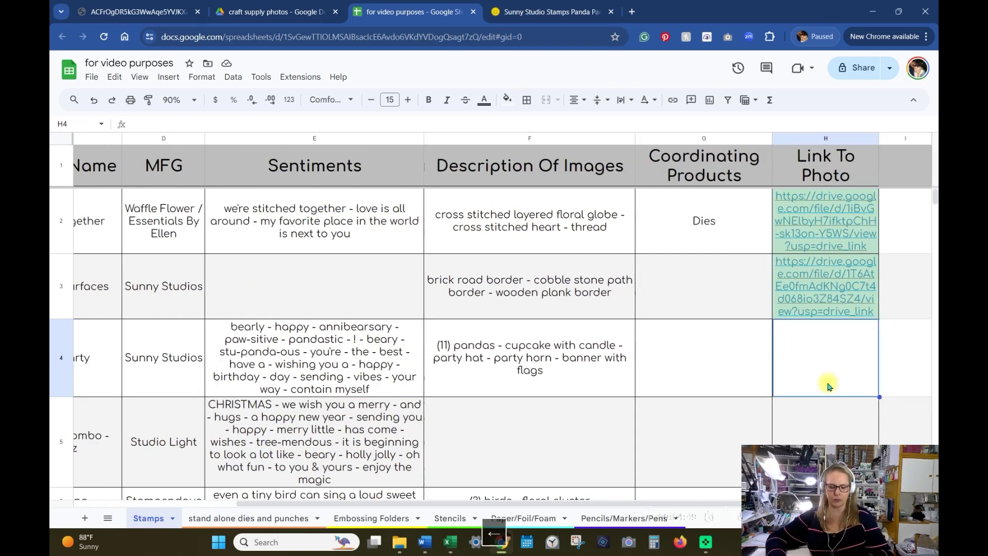
key(ctrl+v)
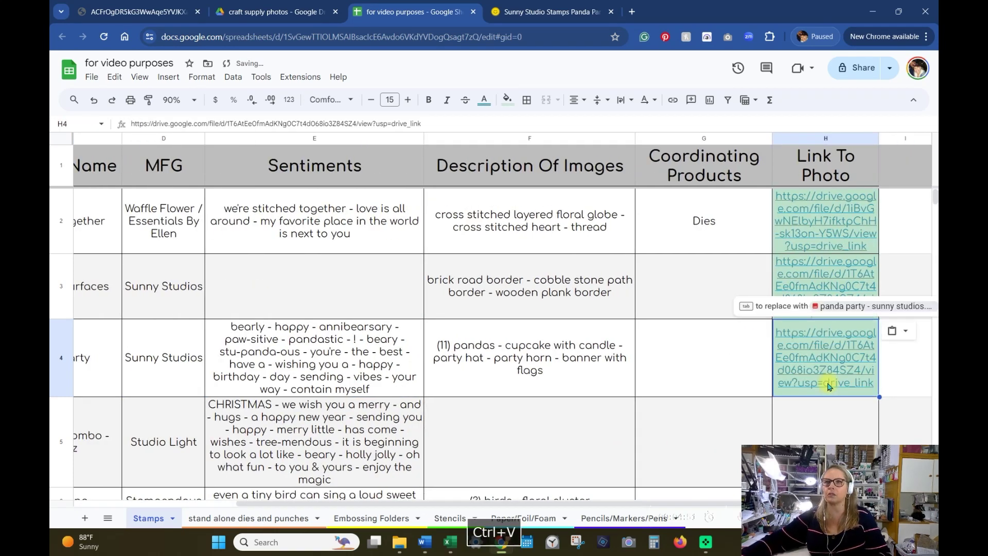
Step: Clear the duplicate link from the Sprawling Surfaces row and return to column A
click(829, 280)
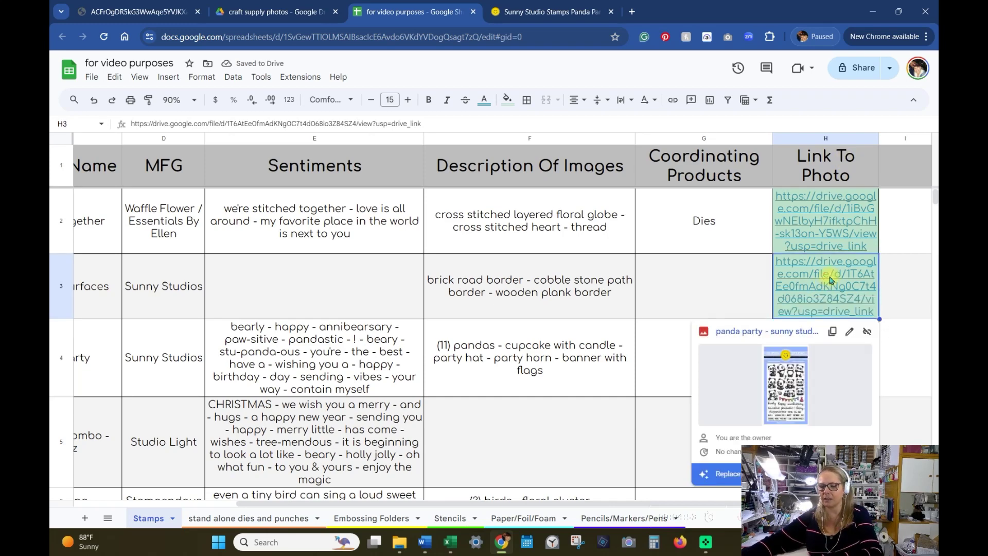
key(Delete)
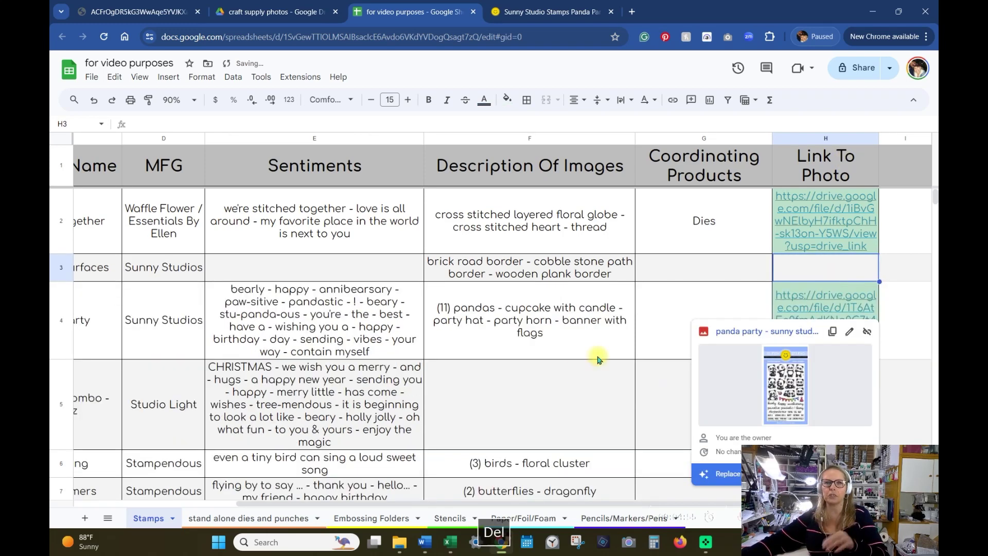
click(473, 417)
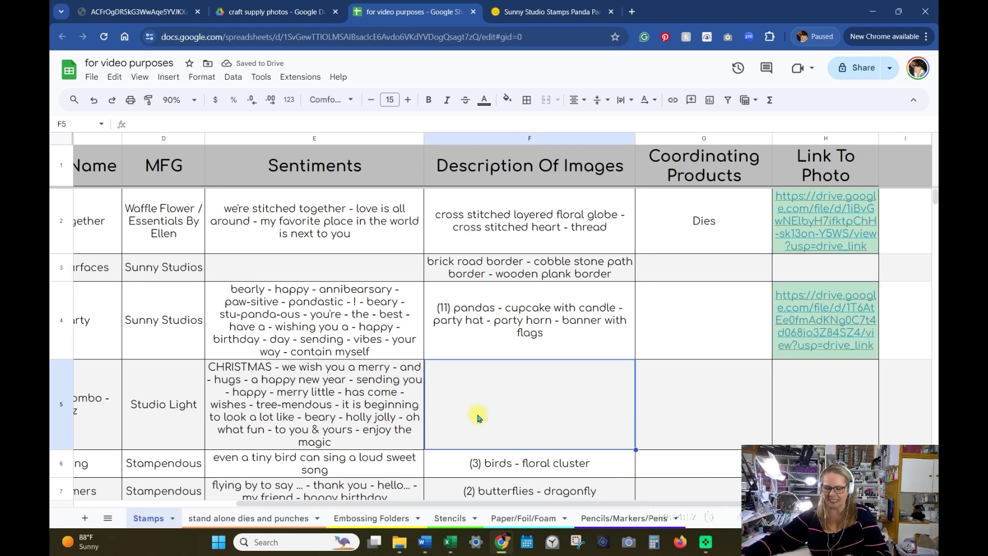
key(Home)
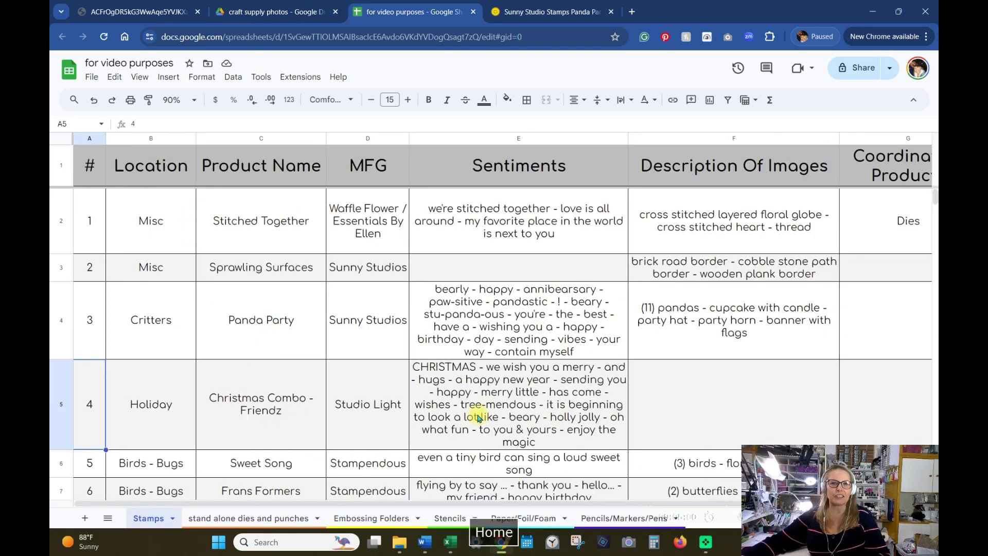
Step: Locate the Sweet Song product row, then switch back to the Panda Party Stamps product page
click(271, 427)
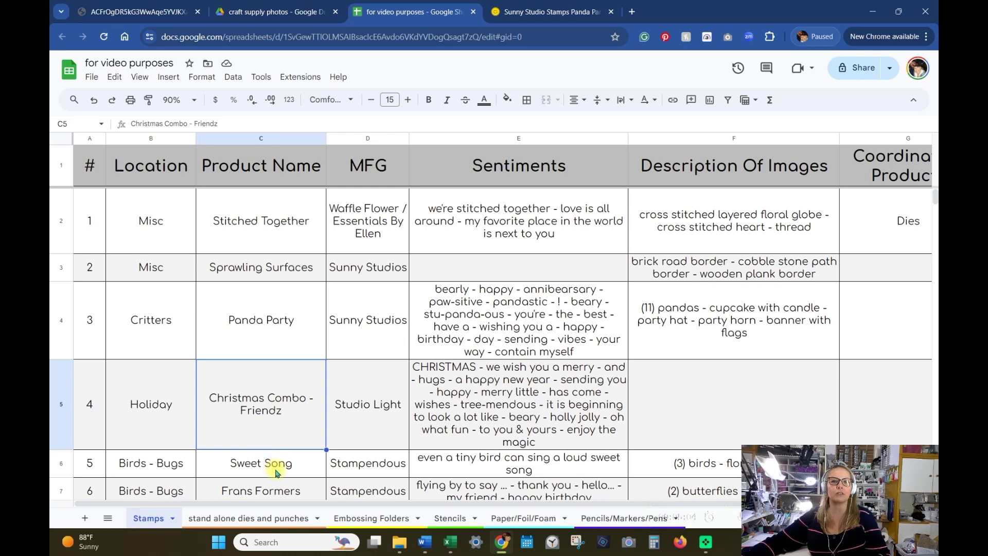
scroll(278, 464, down, 2)
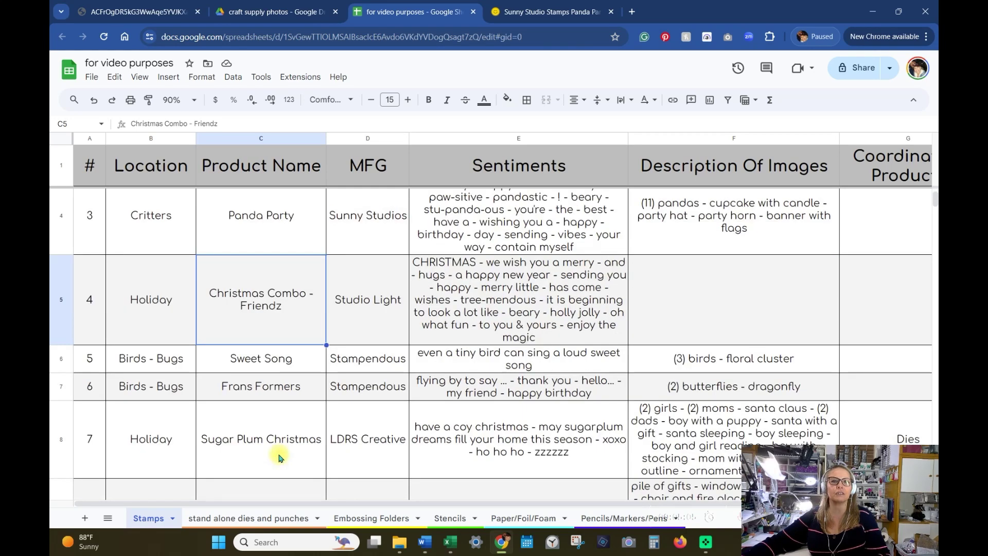
click(267, 365)
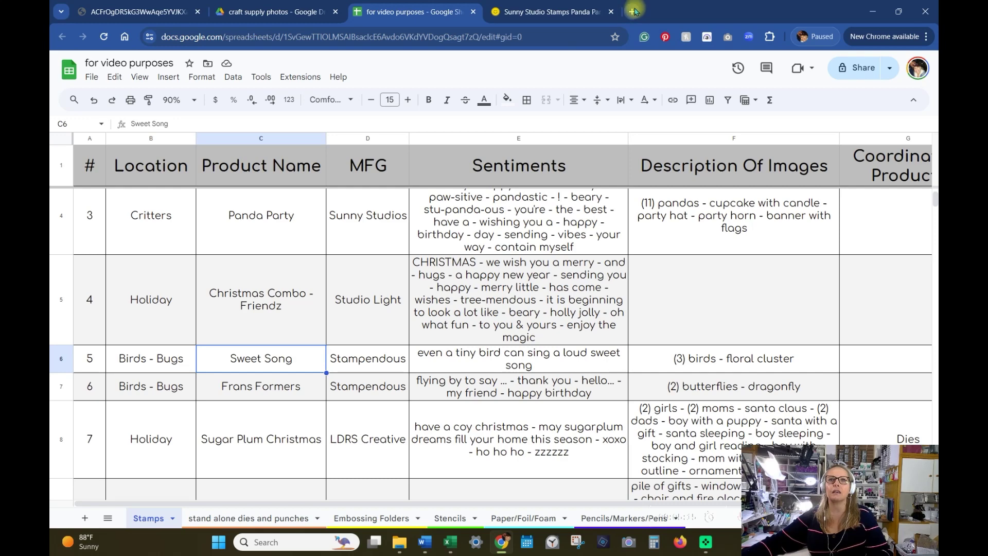
click(526, 8)
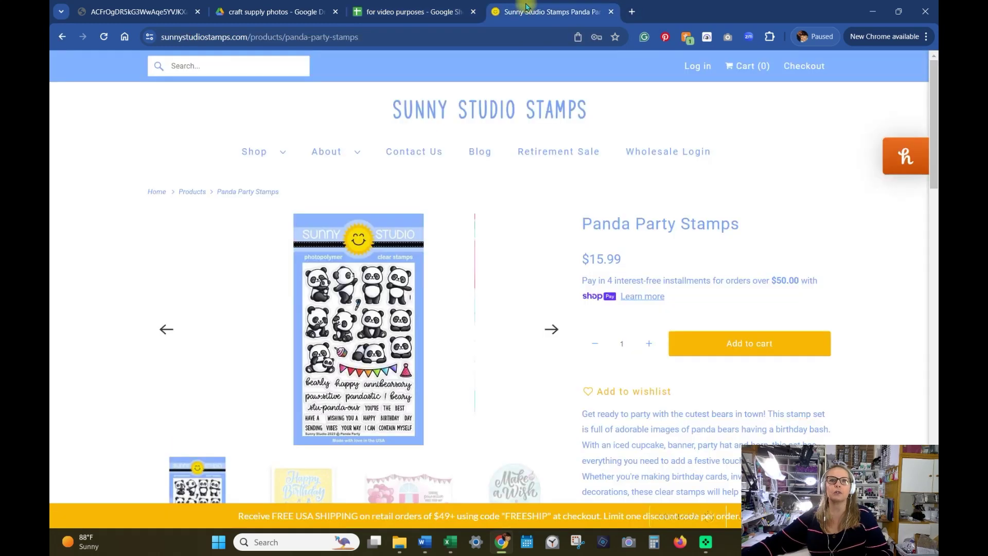
Step: Search Google for Sweet Song Stampendous stamps and open the Spellbinders product page
click(124, 36)
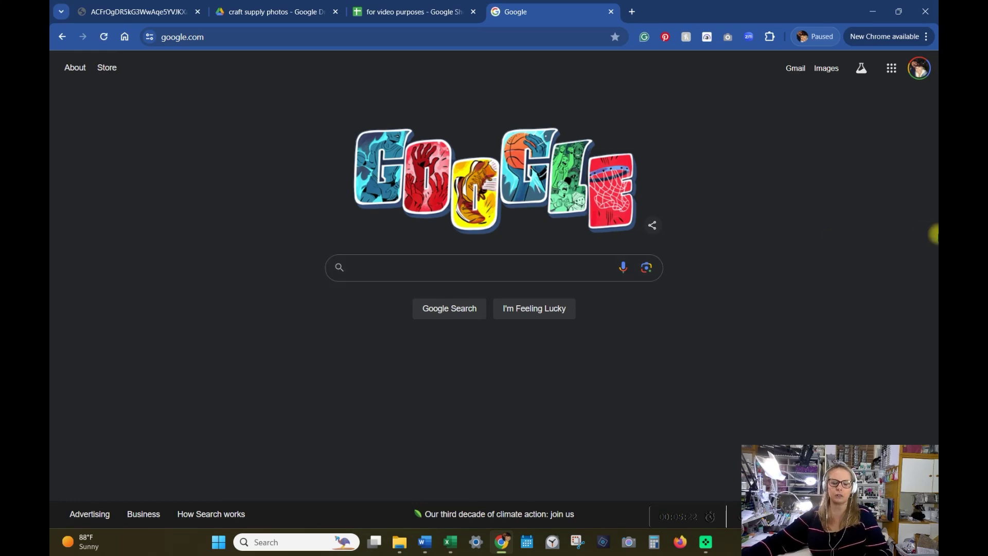
key(alt+Tab)
key(alt+Tab)
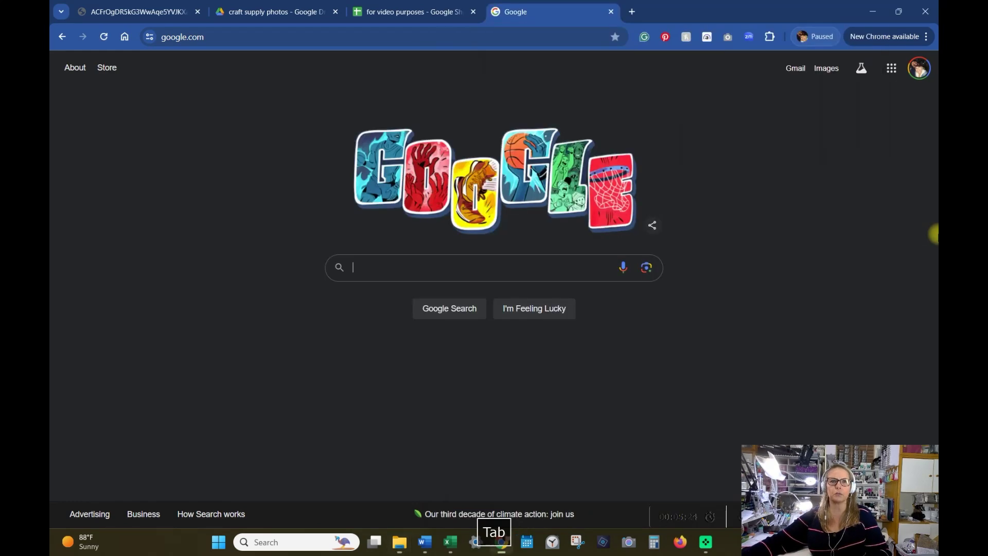
click(392, 13)
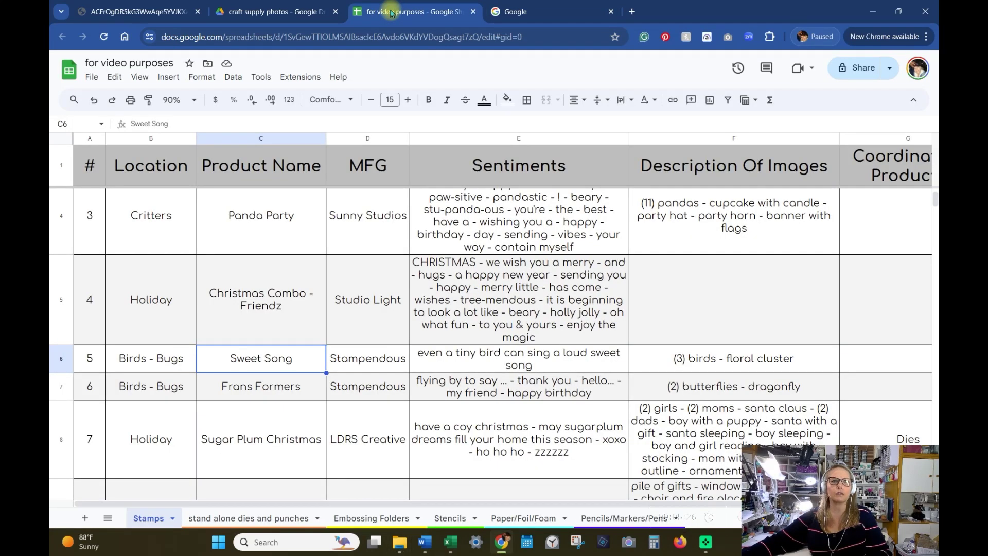
click(533, 11)
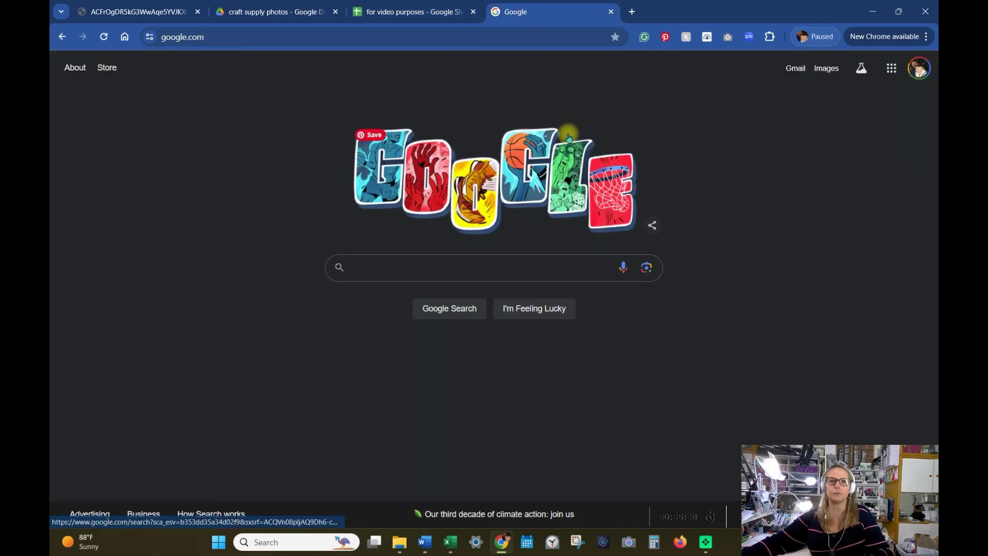
text(sweet)
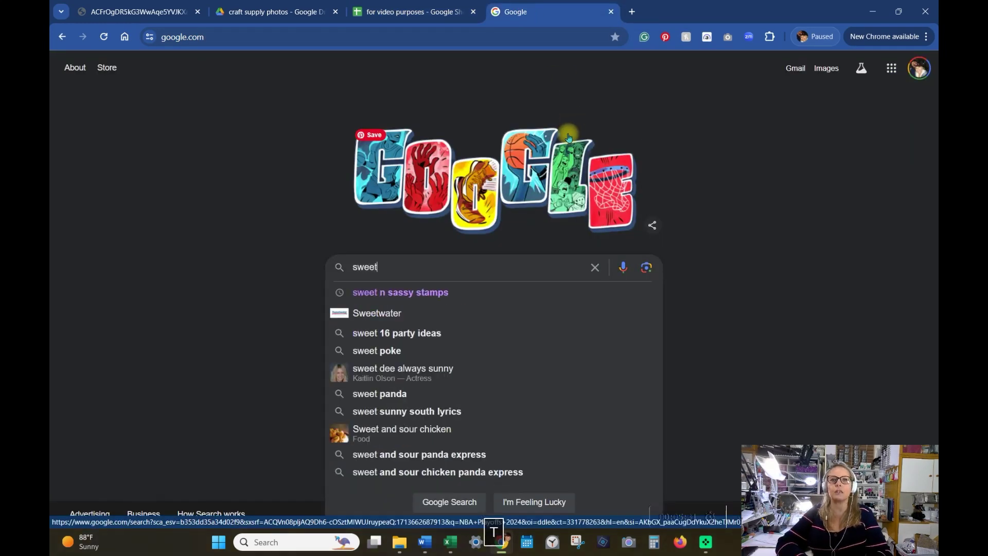
text( sopn)
key(BackSpace)
key(BackSpace)
text(ng)
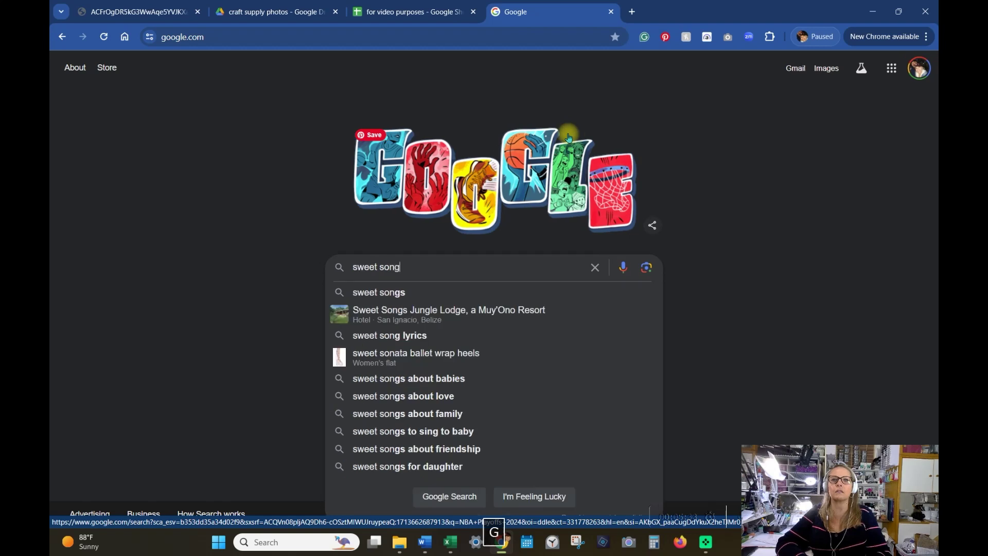
text( stamp)
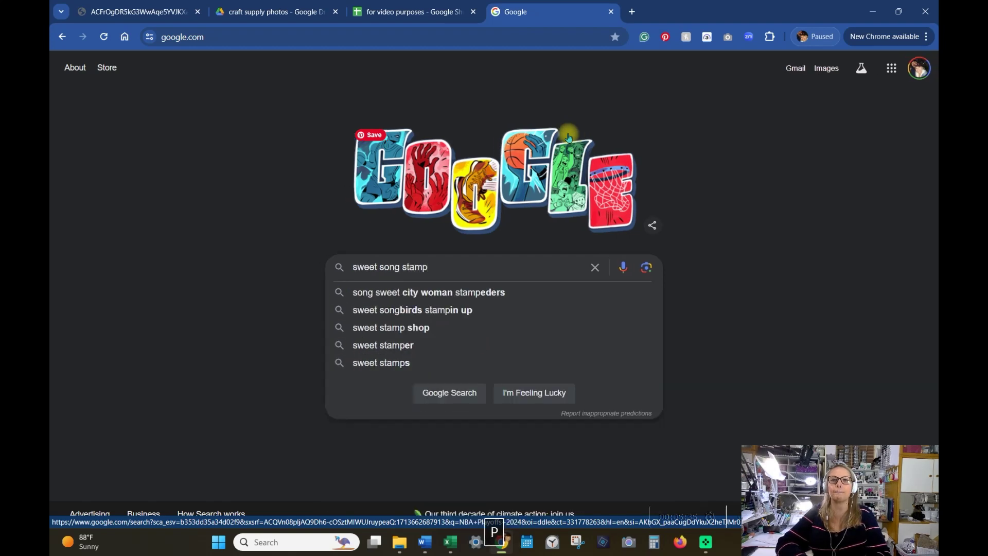
text(endous)
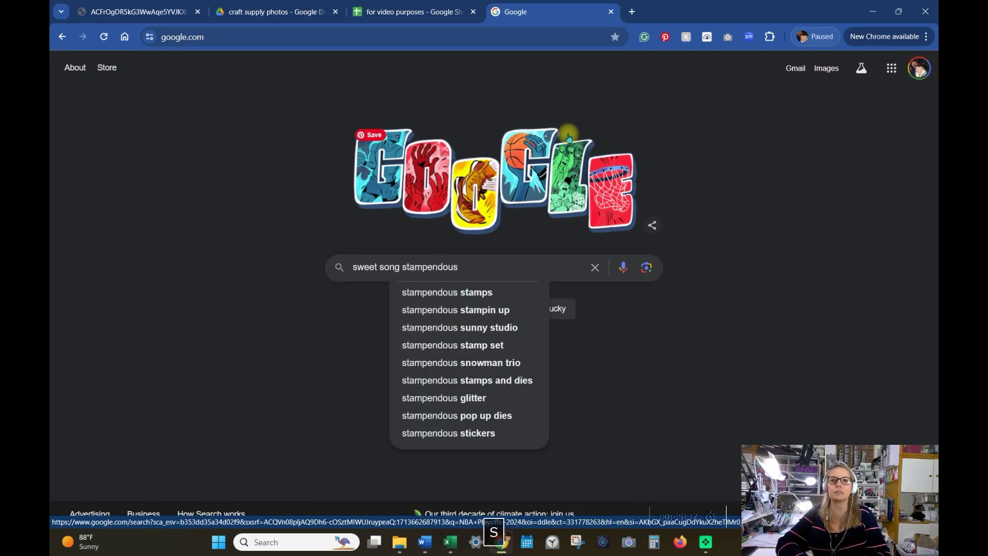
text( stamps)
key(Return)
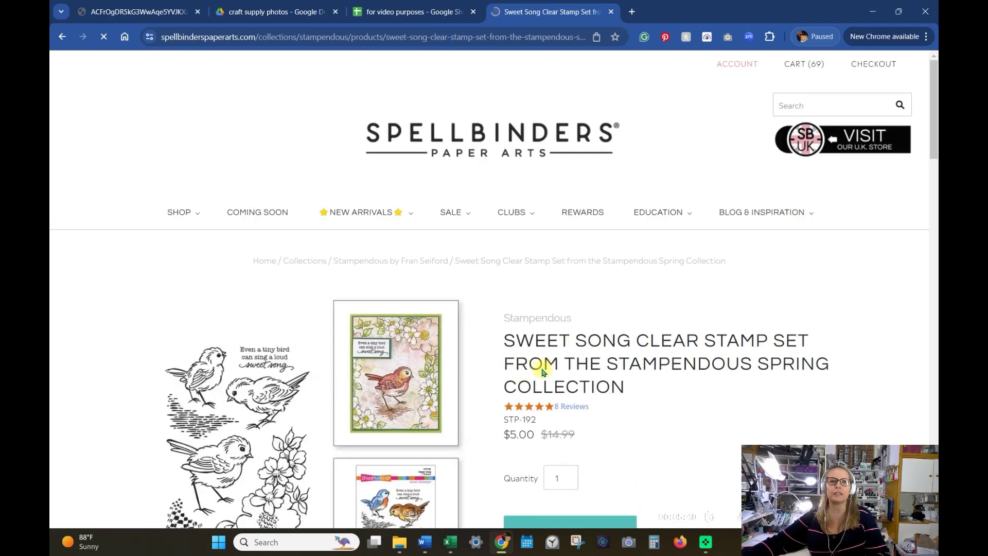
scroll(543, 372, down, 2)
scroll(554, 424, down, 1)
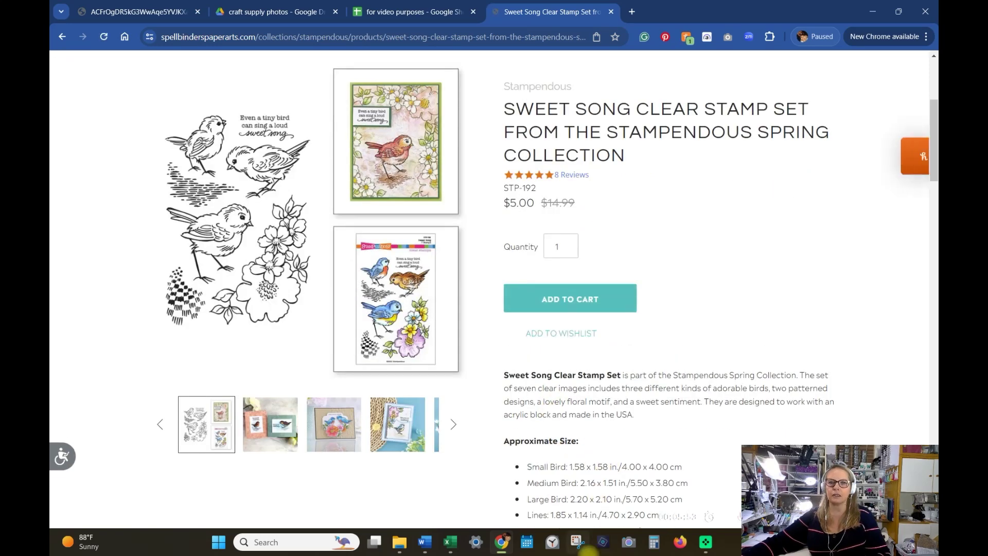
Step: Capture a Snipping Tool screenshot of the Sweet Song stamp set images
click(579, 544)
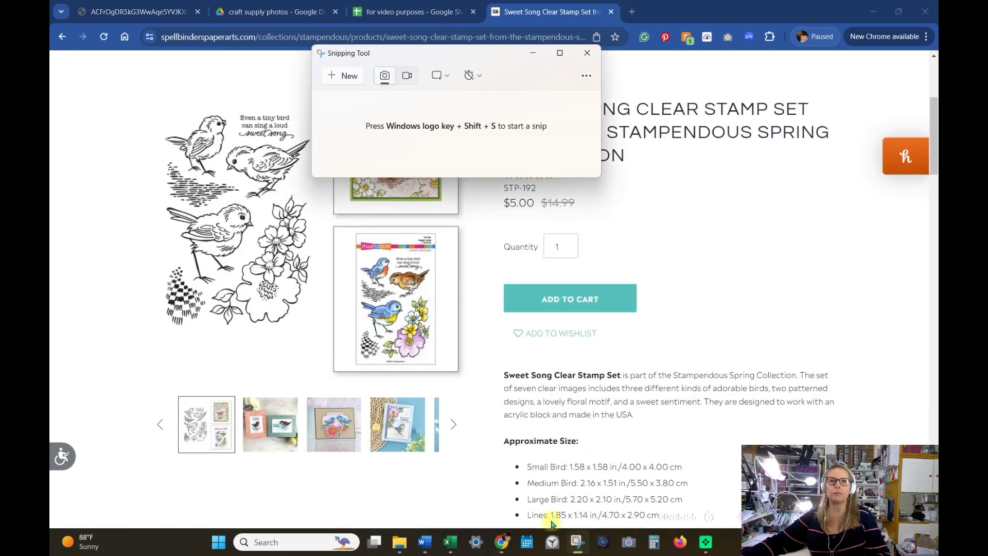
click(355, 75)
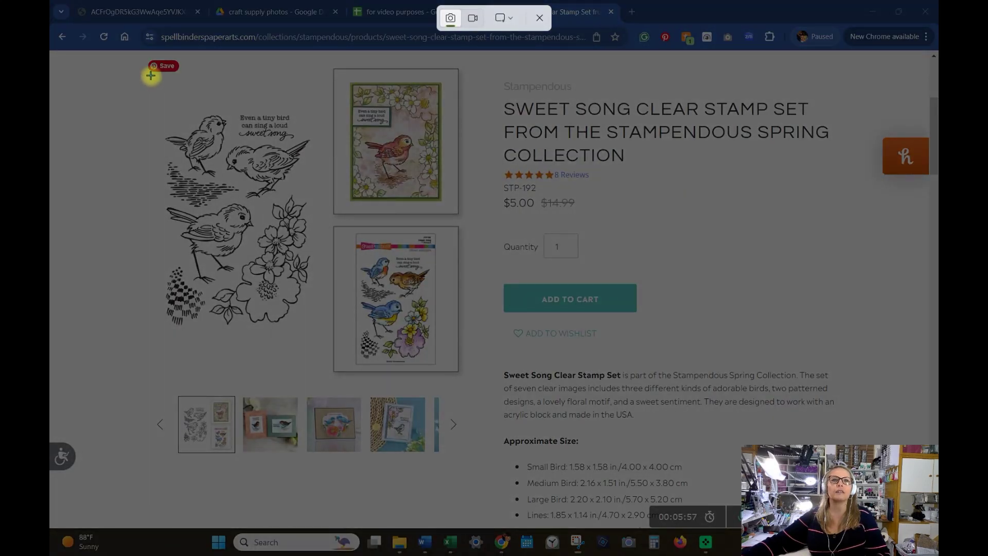
drag(150, 76, 469, 381)
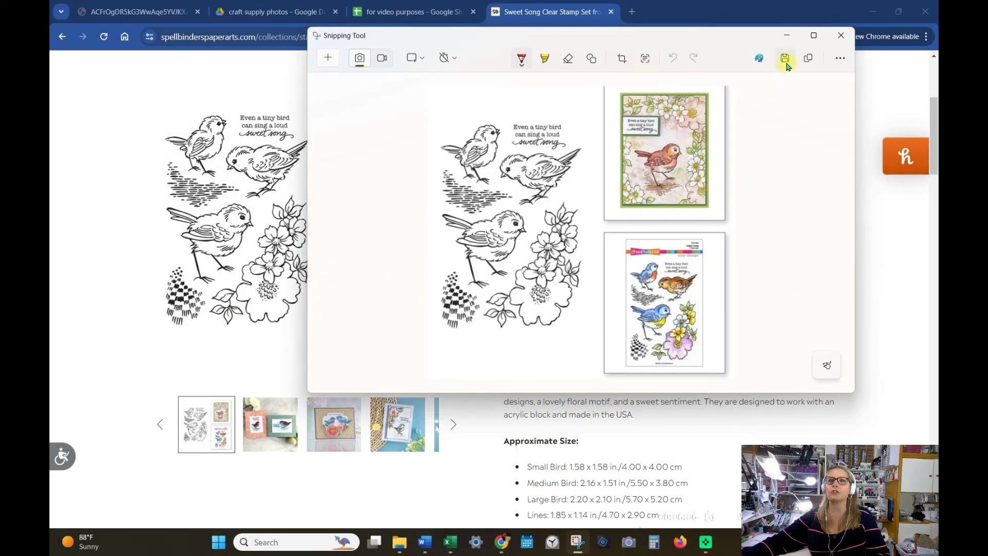
Step: Save the capture as 'sweet song - stampendous' in Screenshots and close Snipping Tool
click(786, 59)
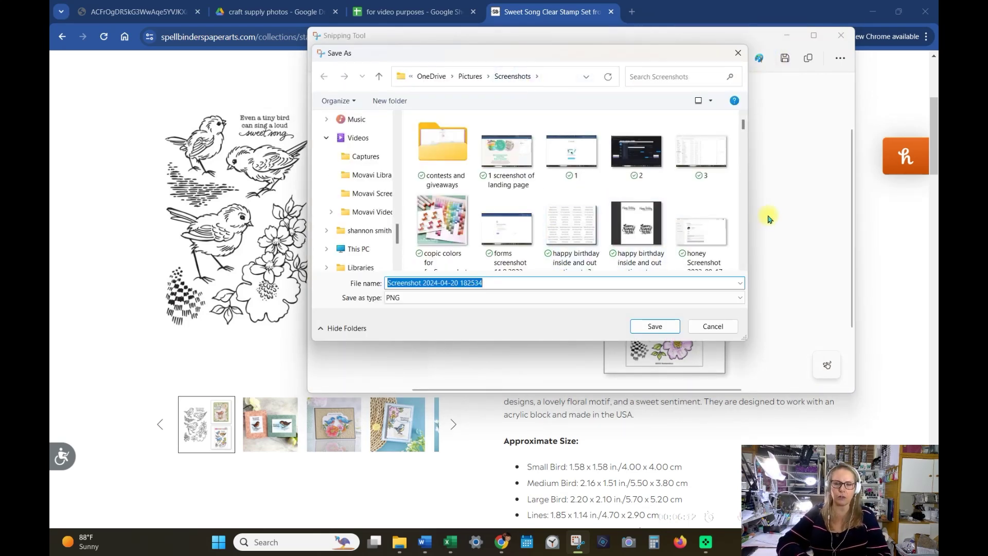
text(sweet song)
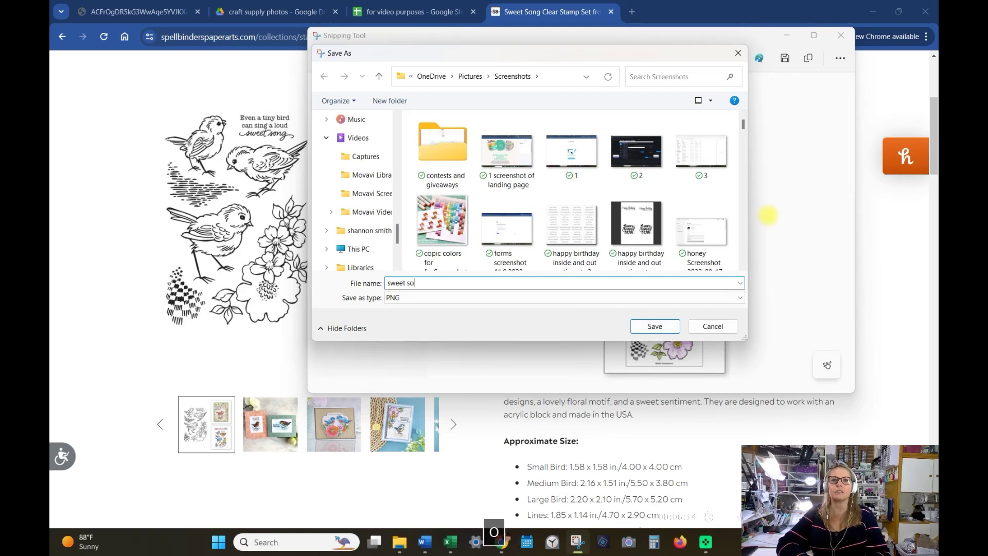
text( - )
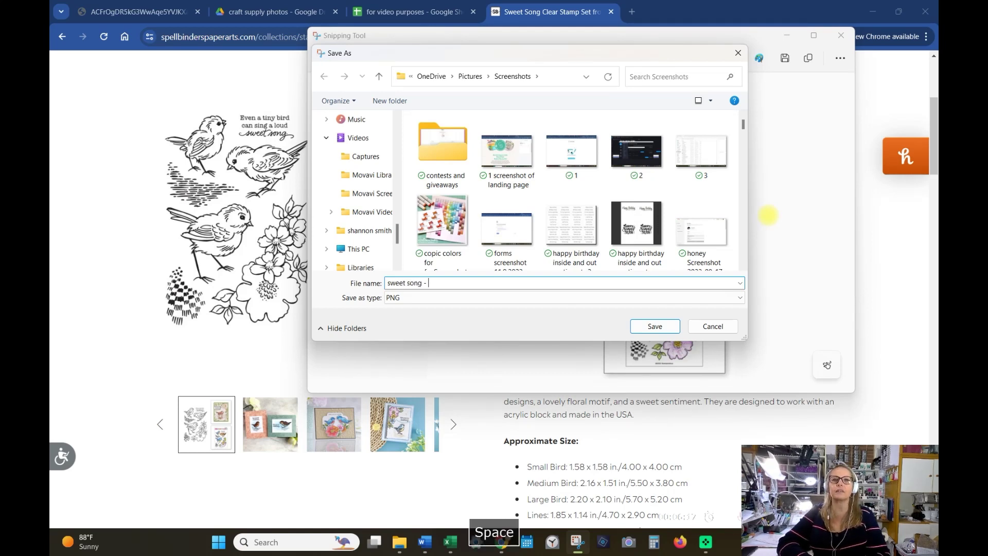
text(stampendous)
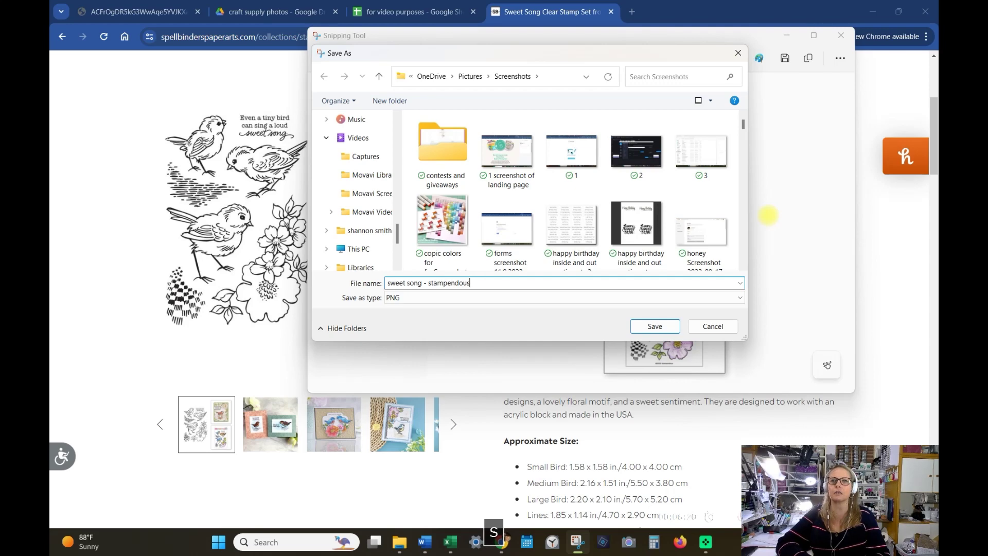
key(Return)
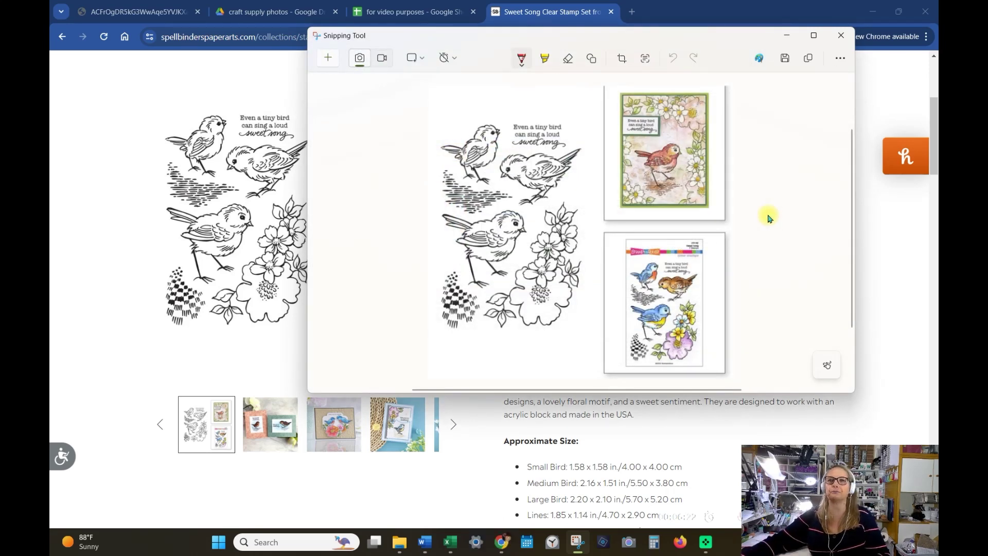
click(844, 35)
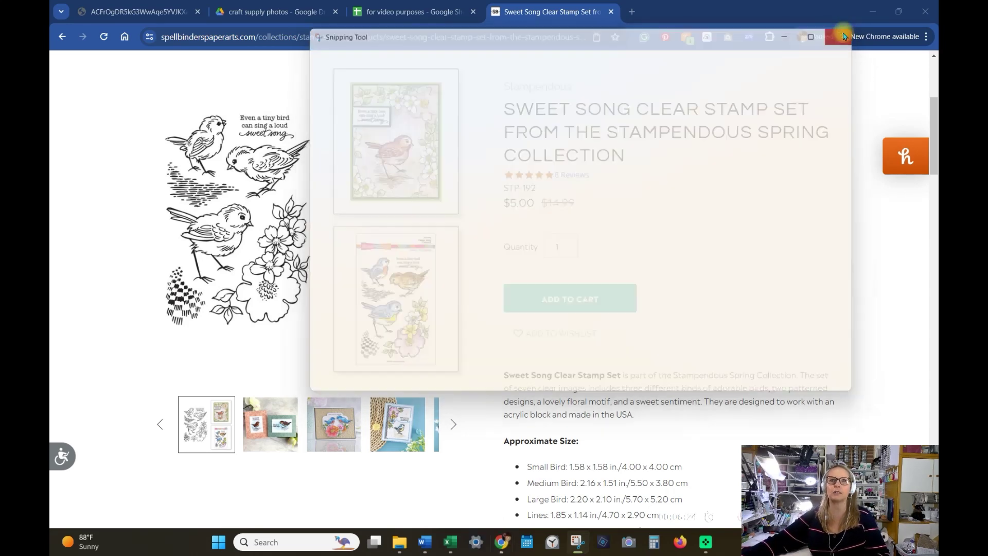
Step: Drag sweet song - stampendous from Pictures > Screenshots into the craft supply photos Drive folder
click(275, 9)
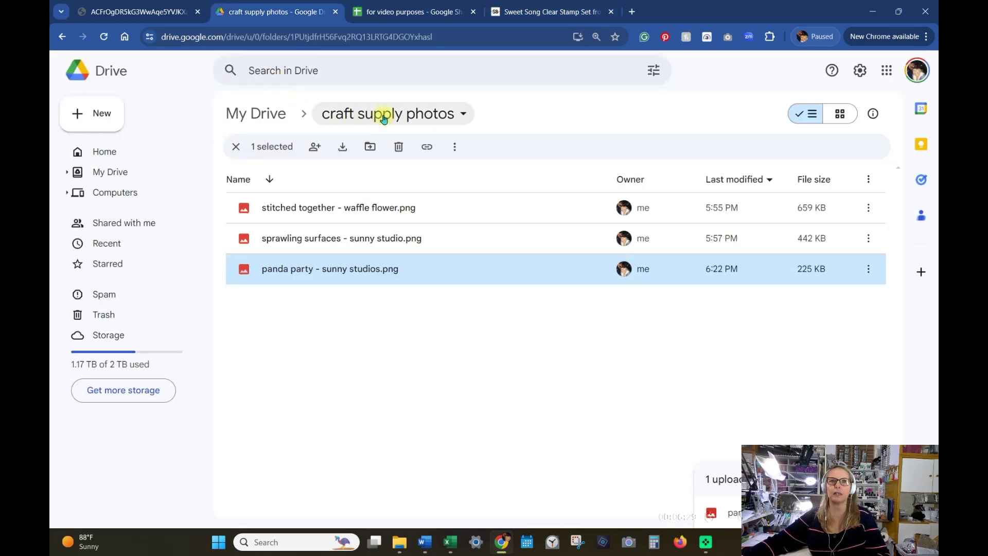
click(400, 543)
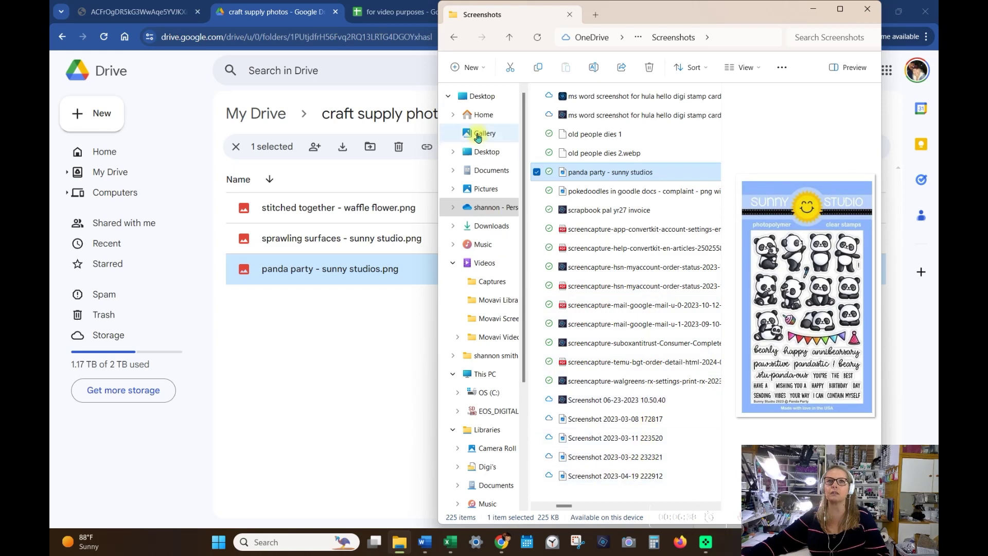
click(510, 38)
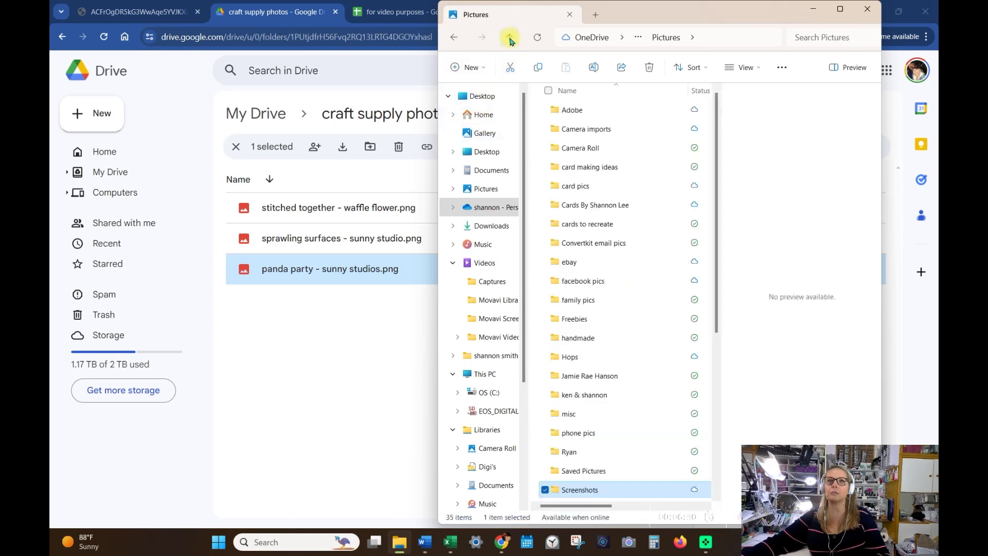
double_click(595, 489)
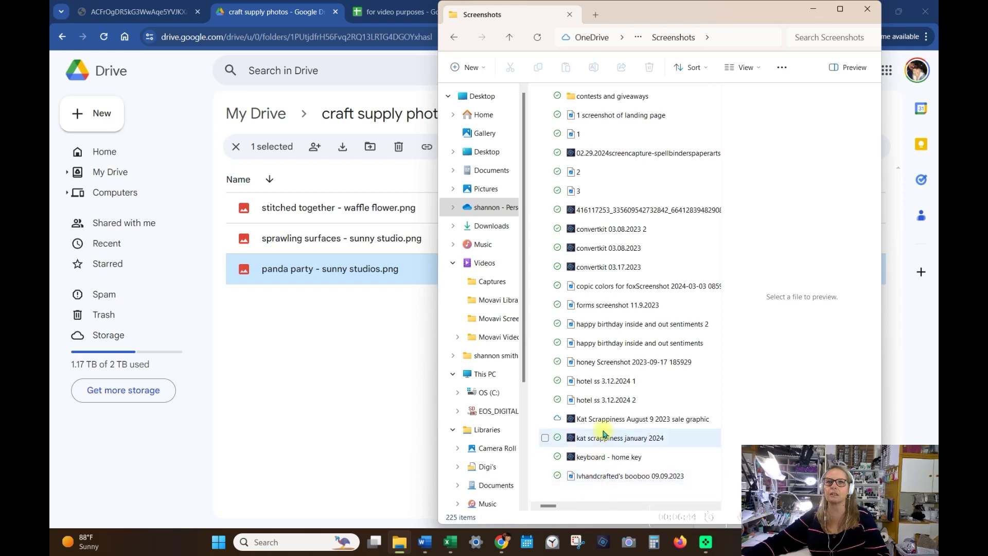
scroll(603, 433, down, 15)
scroll(603, 433, down, 15)
scroll(603, 434, down, 10)
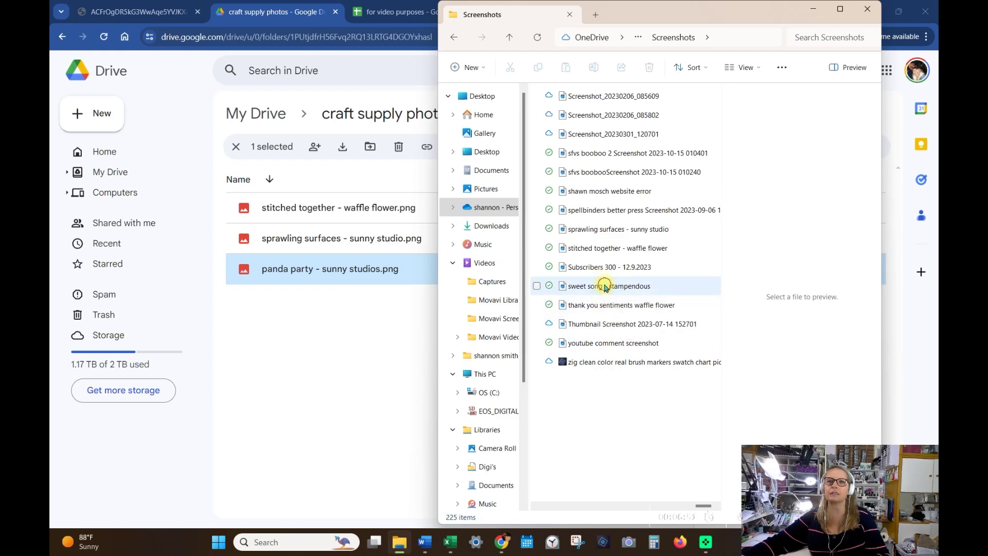
drag(605, 288, 304, 332)
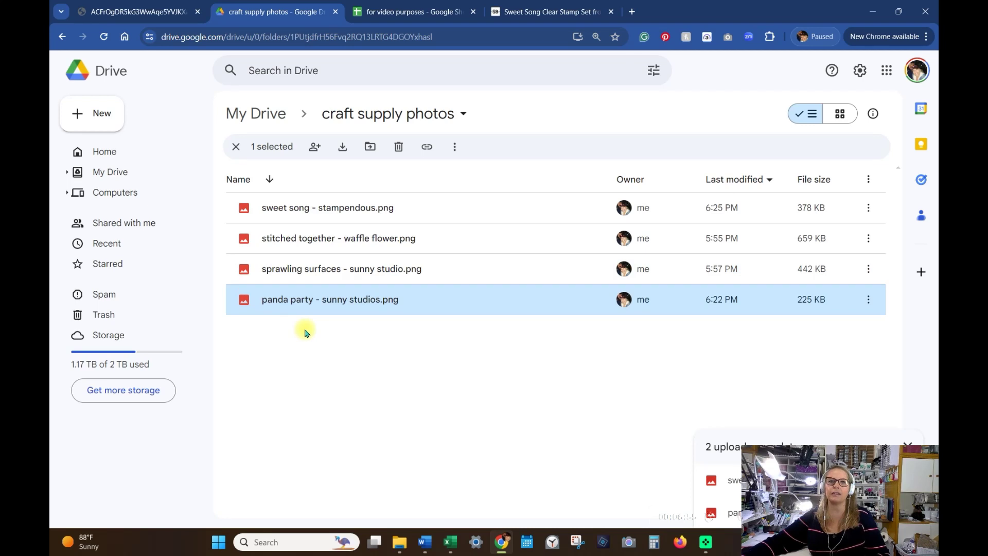
Step: Copy the share link for sweet song - stampendous.png and switch to the spreadsheet
click(320, 213)
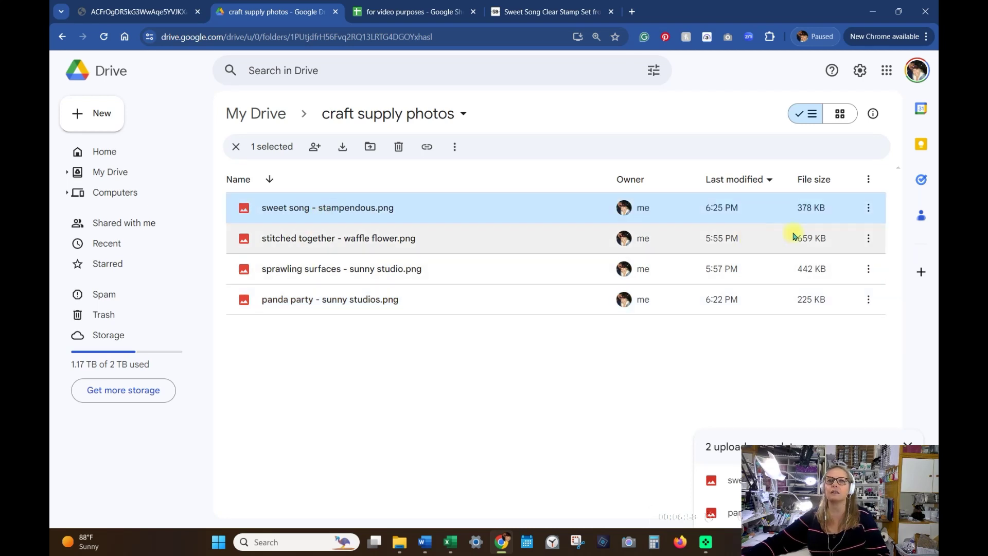
click(869, 209)
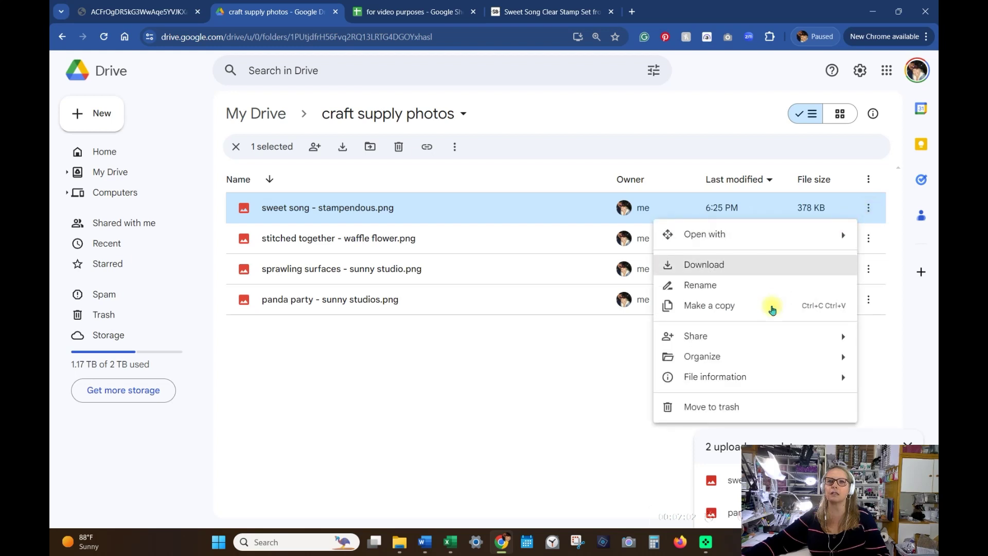
mouse_move(696, 336)
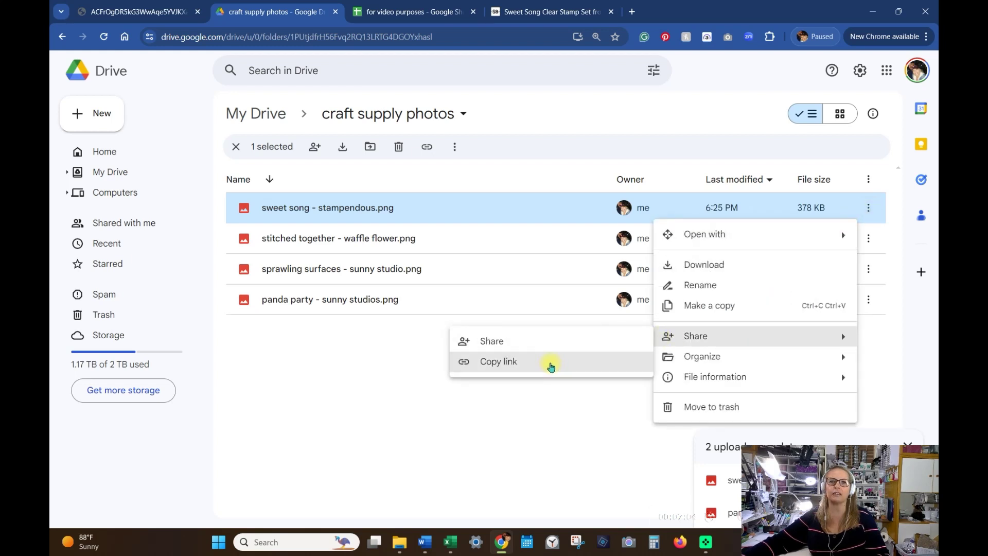
click(550, 367)
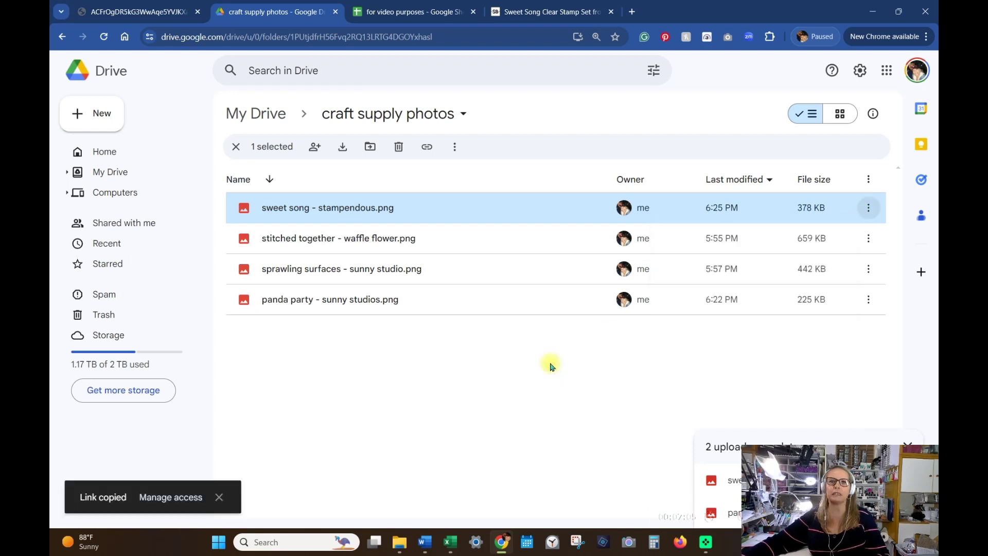
click(414, 10)
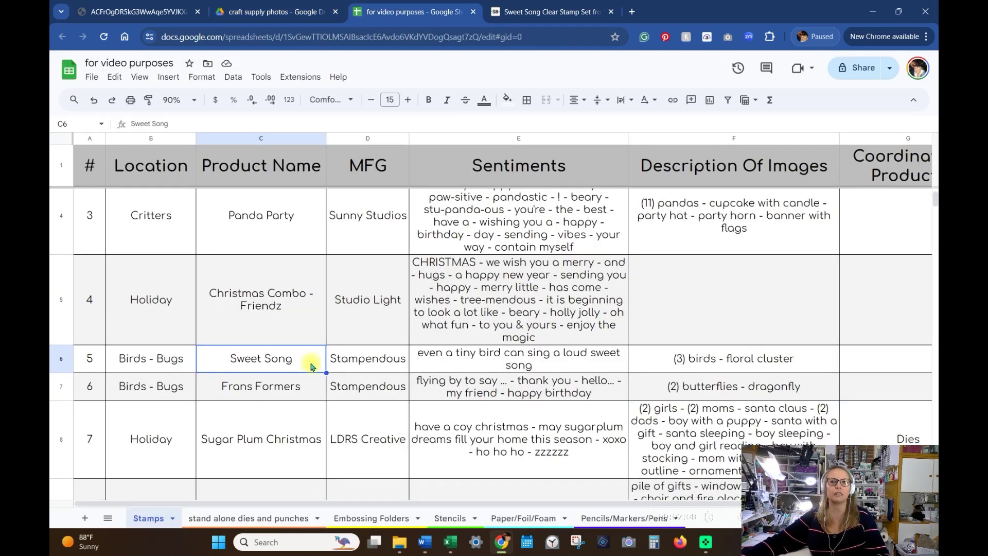
Step: Paste the Drive link into Sweet Song's Link To Photo cell H6
key(Right)
key(Right)
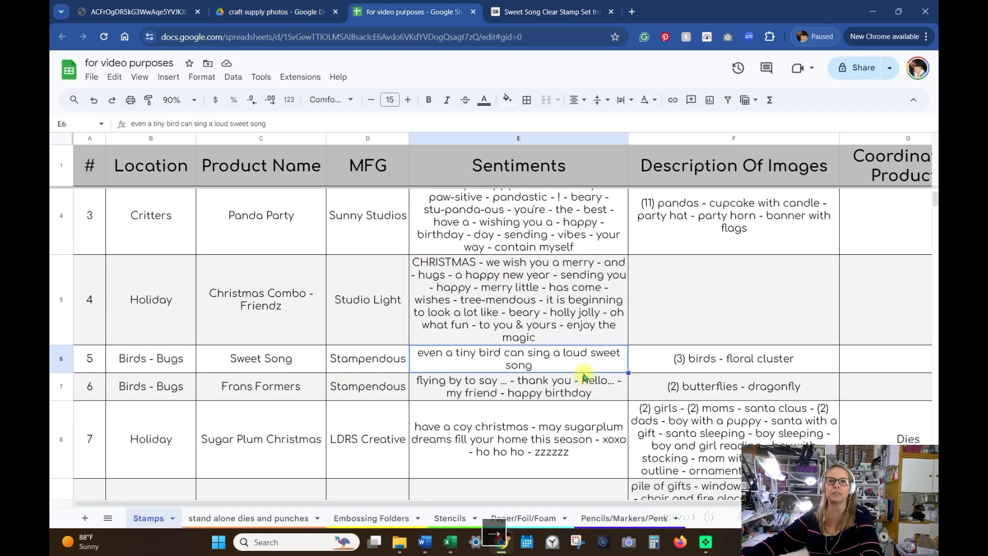
key(Right)
key(Tab)
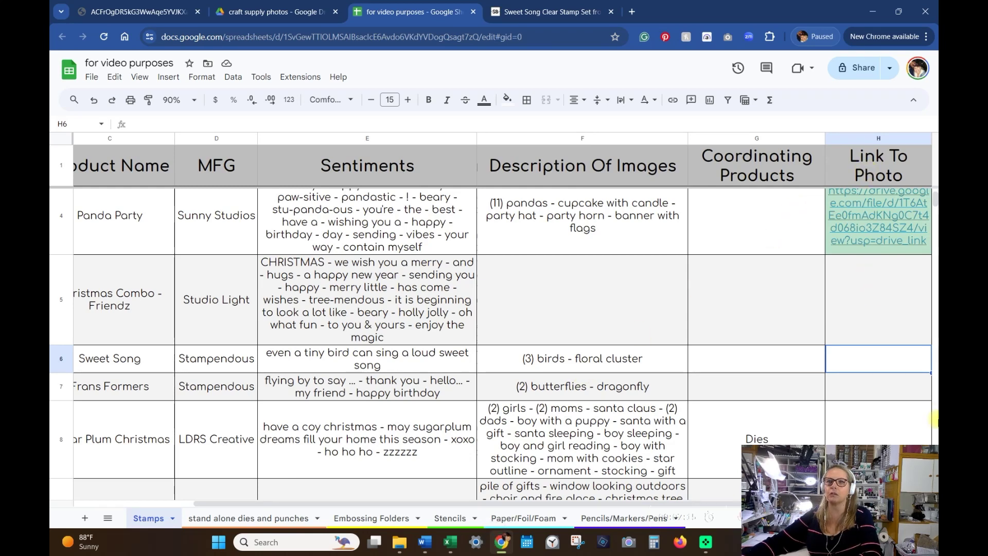
right_click(845, 365)
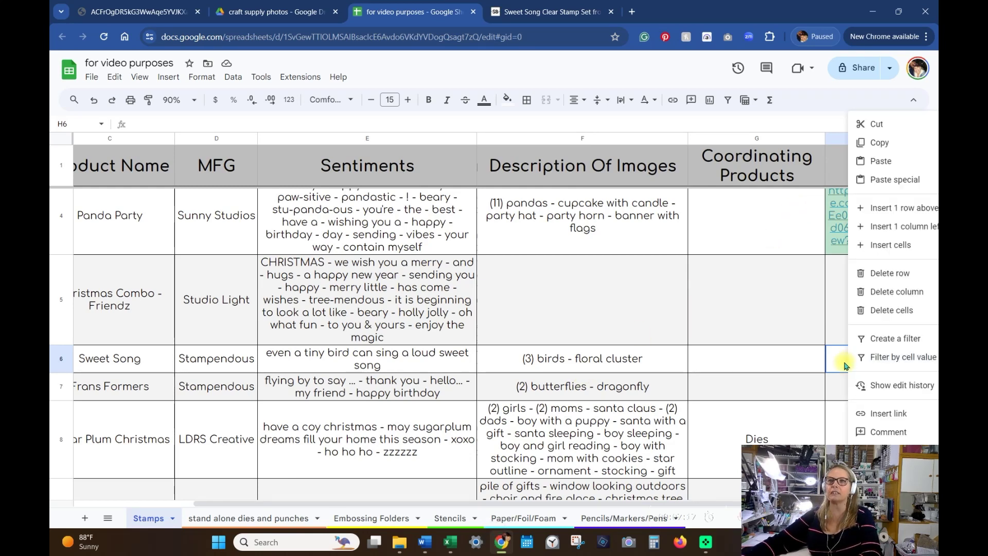
click(895, 161)
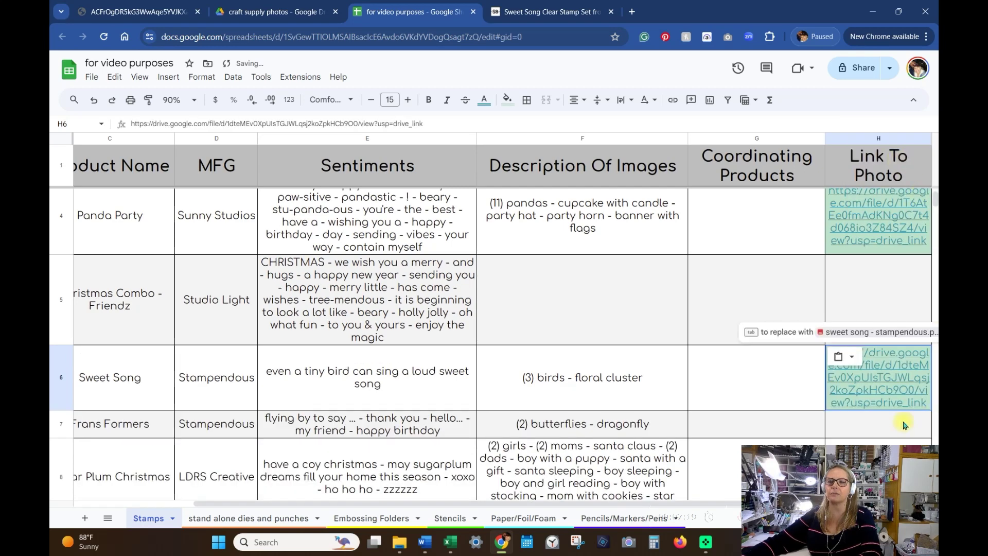
Step: Open the pasted link's preview to verify it shows the sweet song image
click(889, 393)
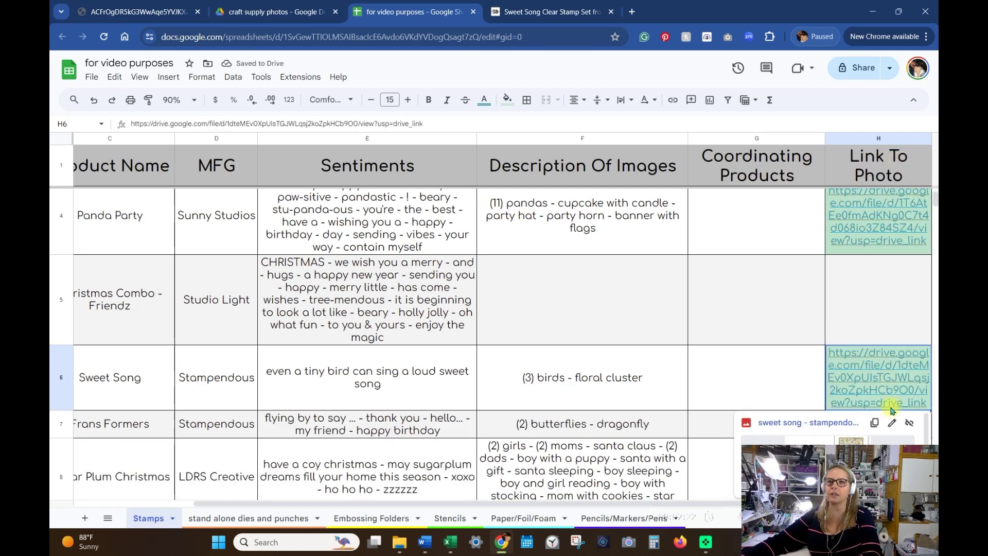
click(825, 441)
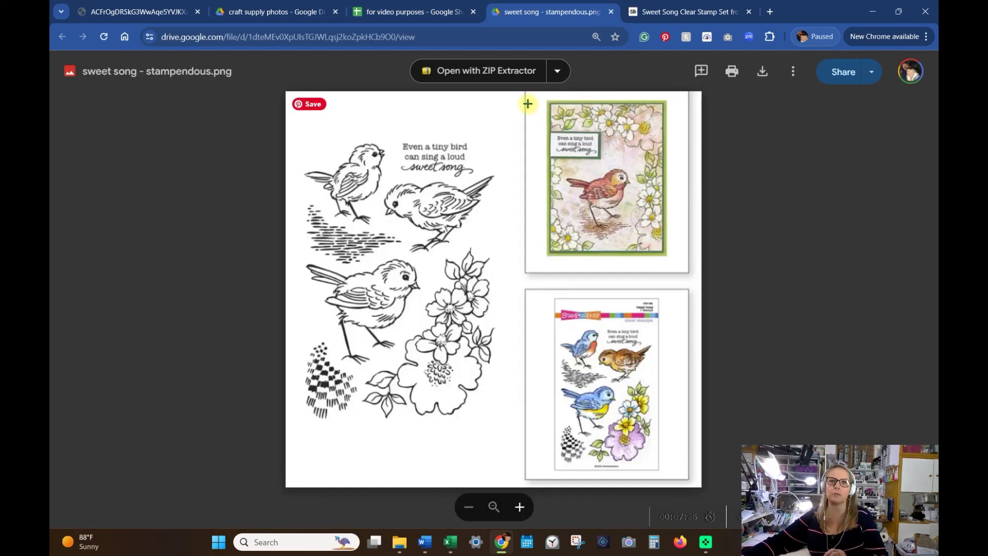
Step: Close the sweet song - stampendous.png tab, returning to the spreadsheet
click(611, 12)
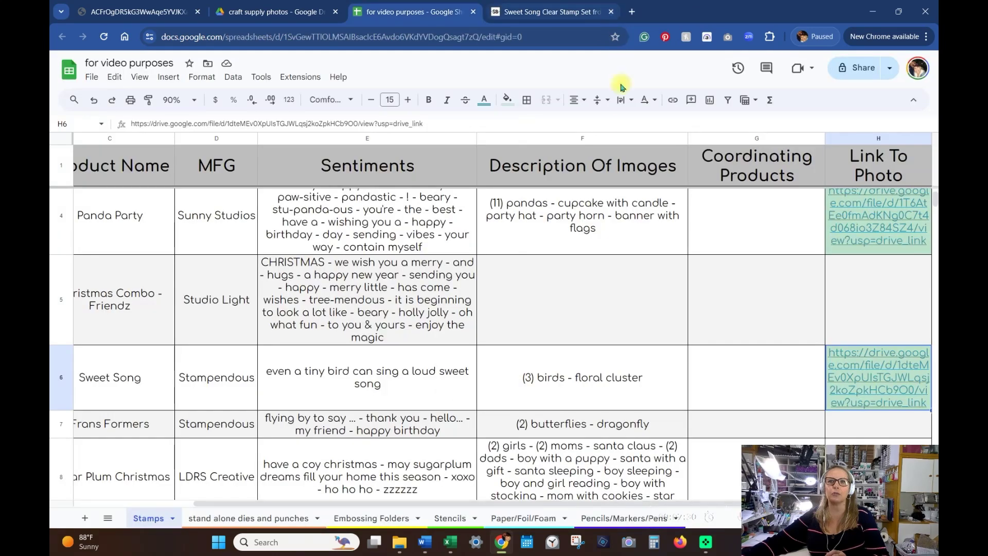